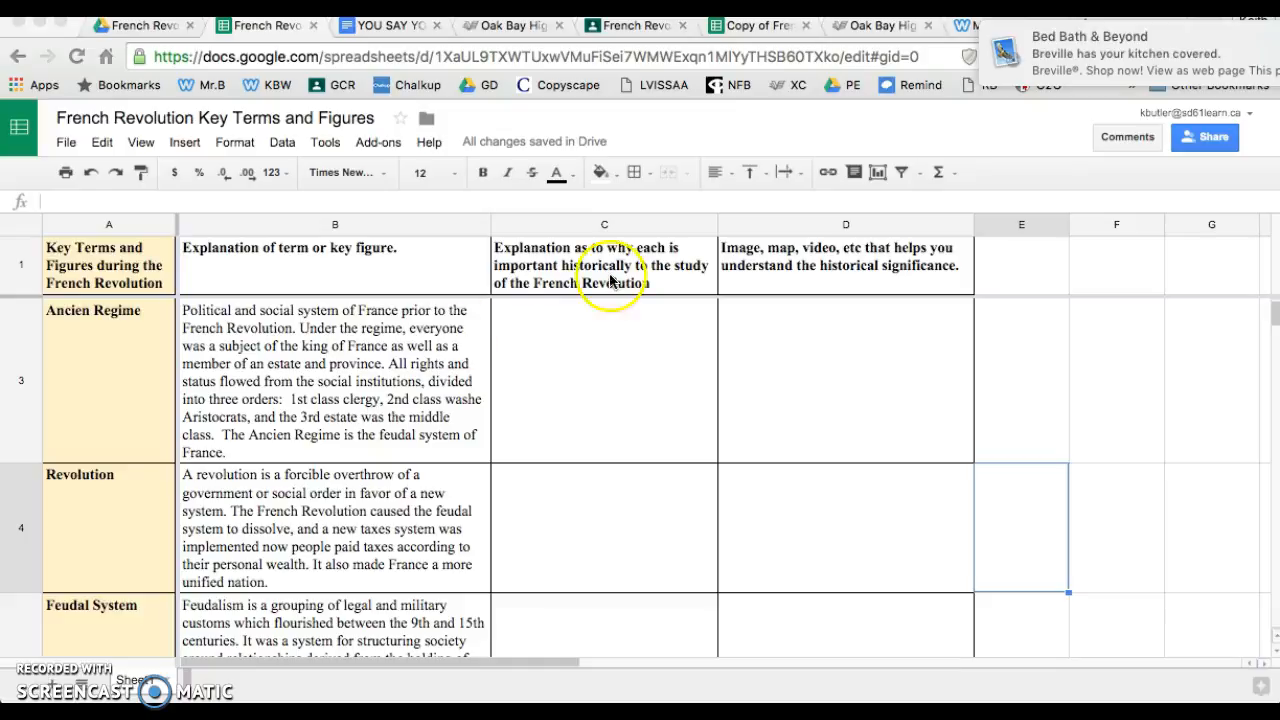
# Review the spreadsheet's revision history and return to the sheet
pyautogui.scroll(2, 600, 378)
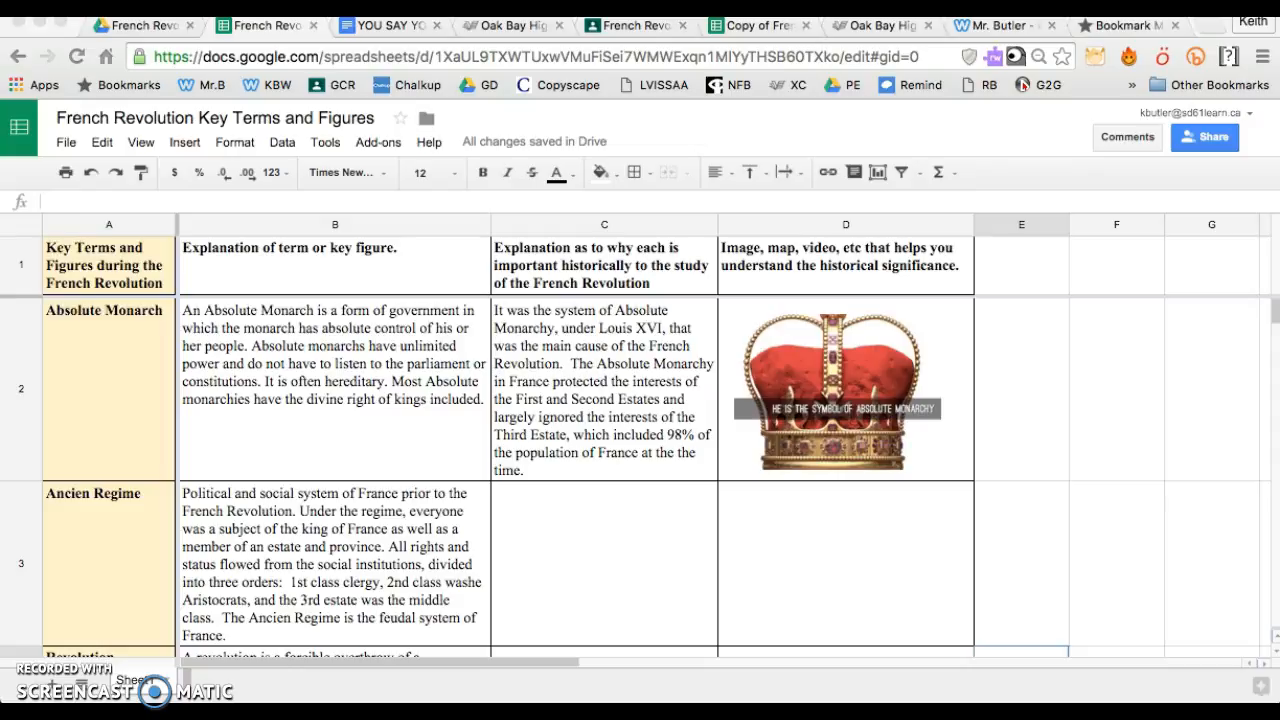
pyautogui.click(70, 145)
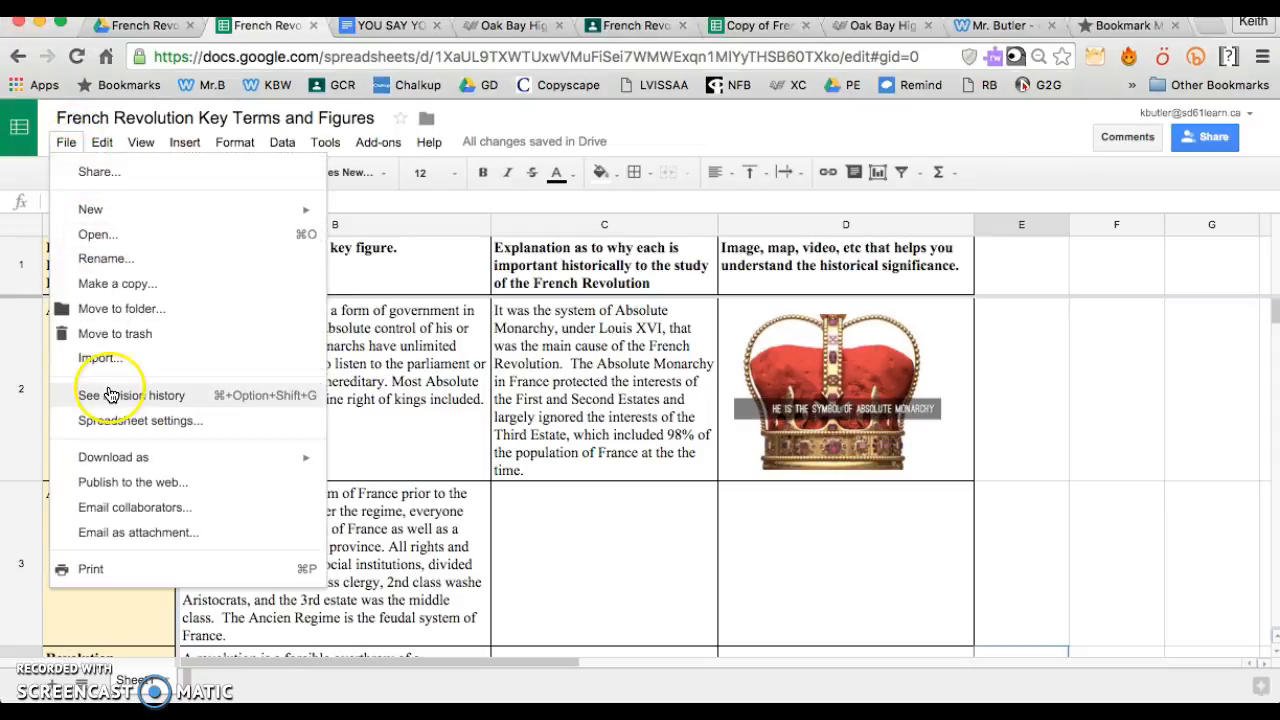
pyautogui.click(111, 395)
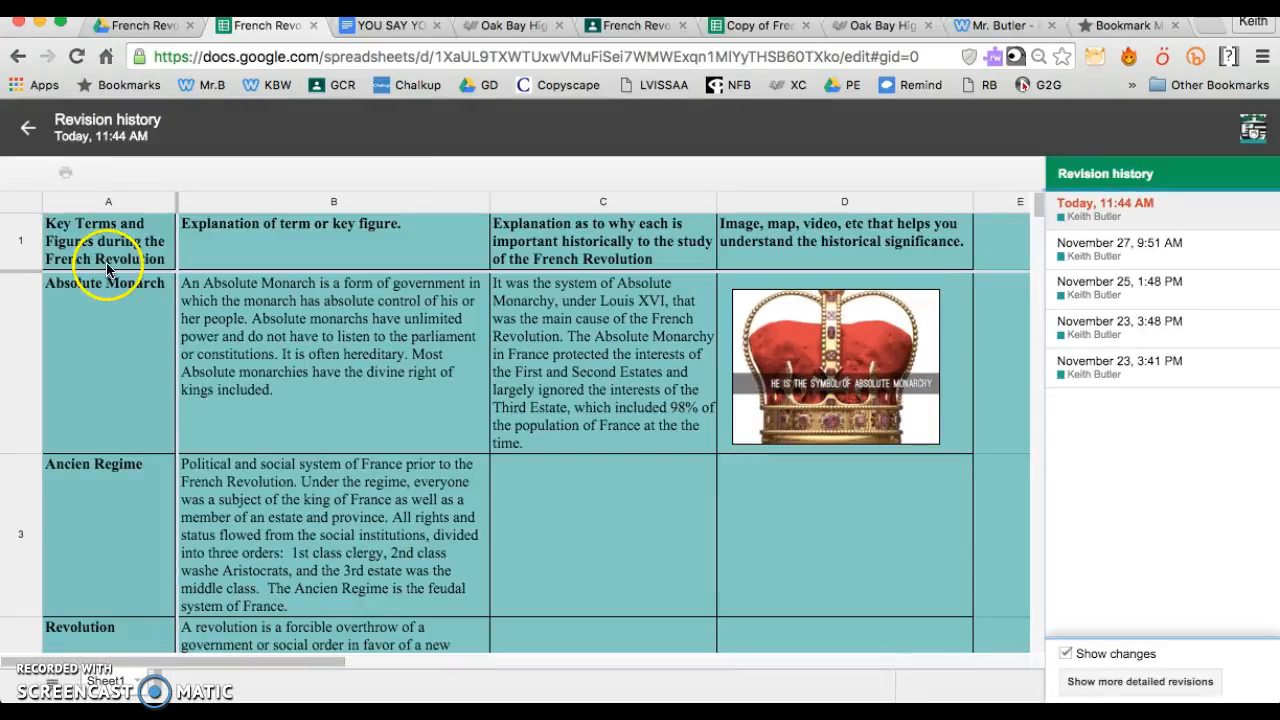
pyautogui.click(28, 128)
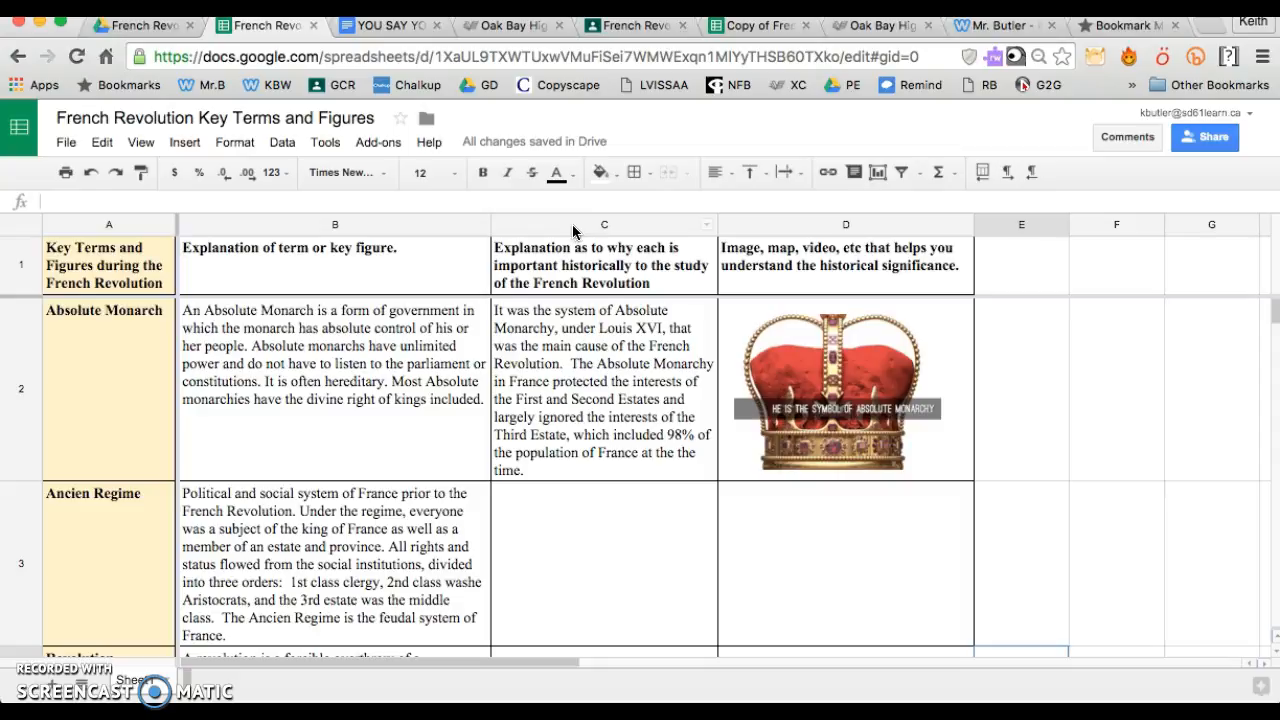
# Insert a blank column before the "Explanation of term or key figure." column and narrow it to about the width of one short word
pyautogui.click(307, 228)
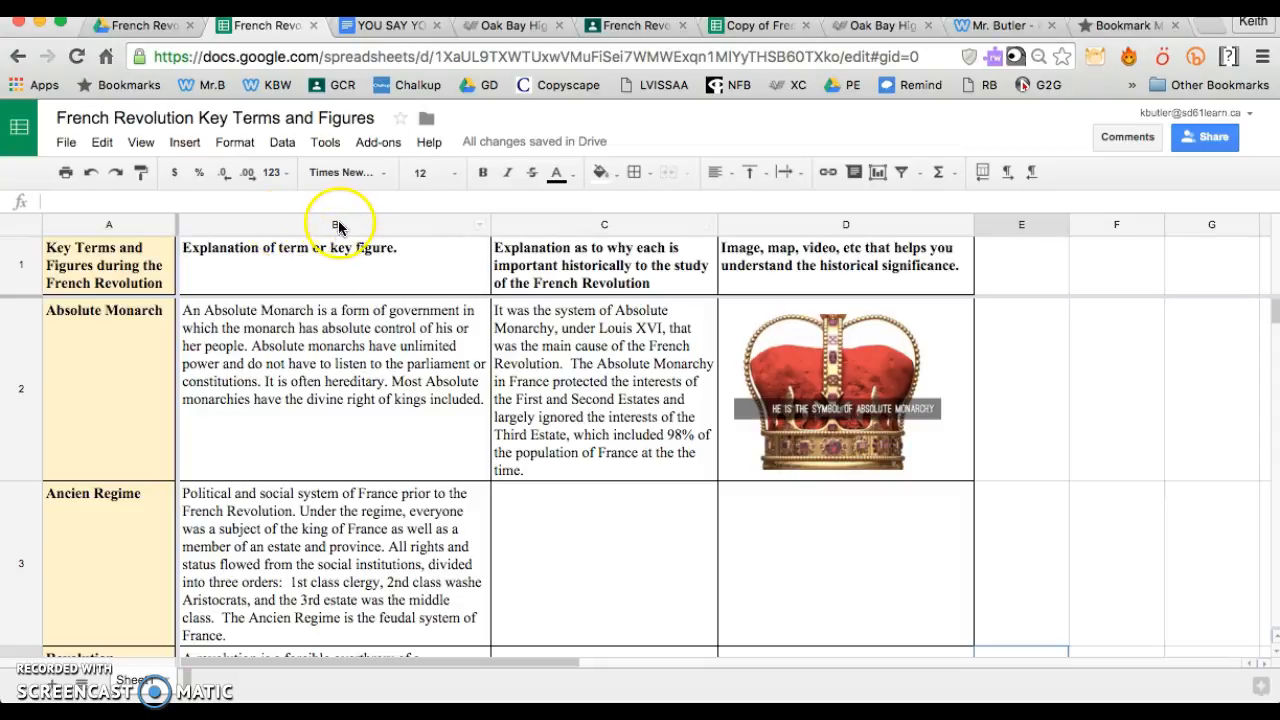
pyautogui.click(333, 226)
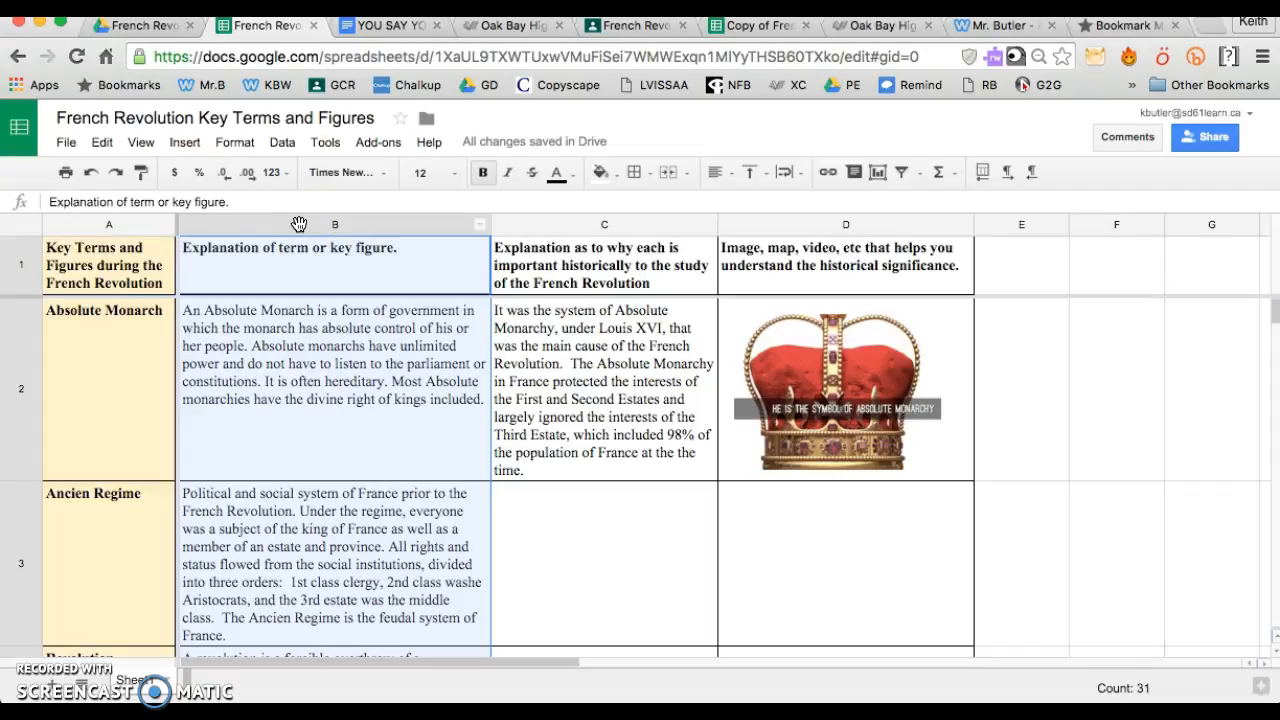
pyautogui.rightClick(299, 223)
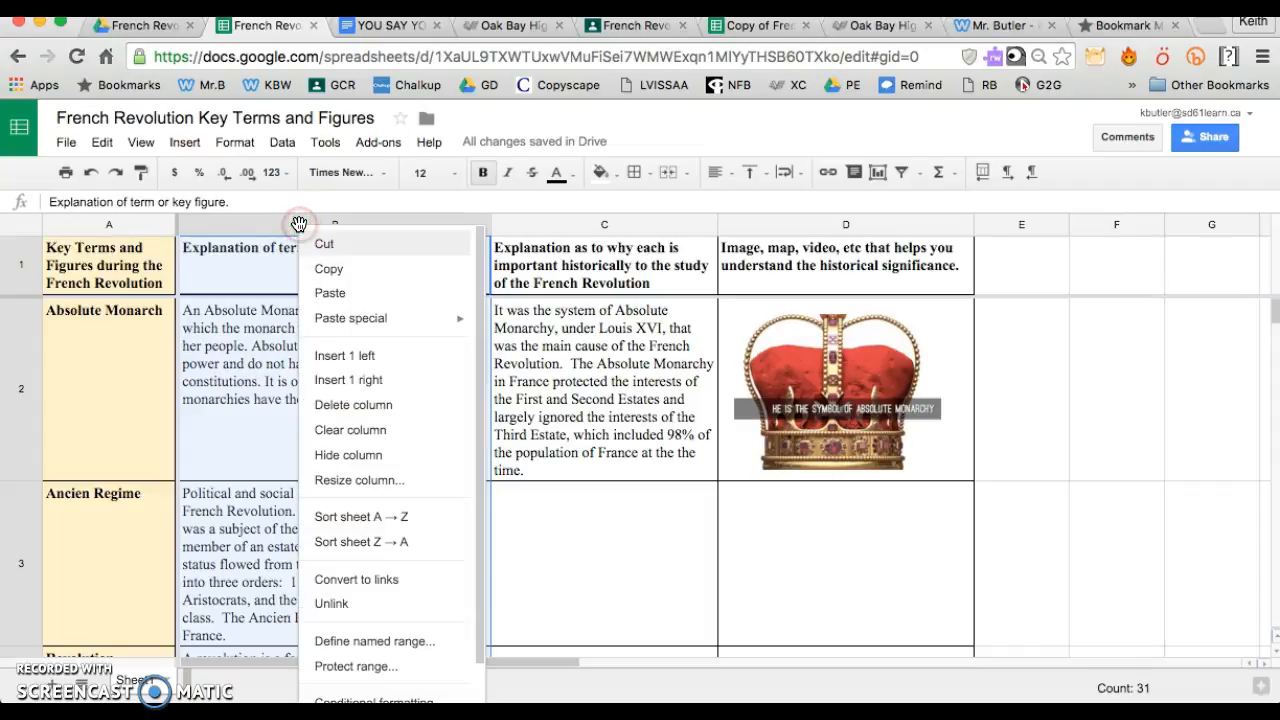
pyautogui.click(325, 358)
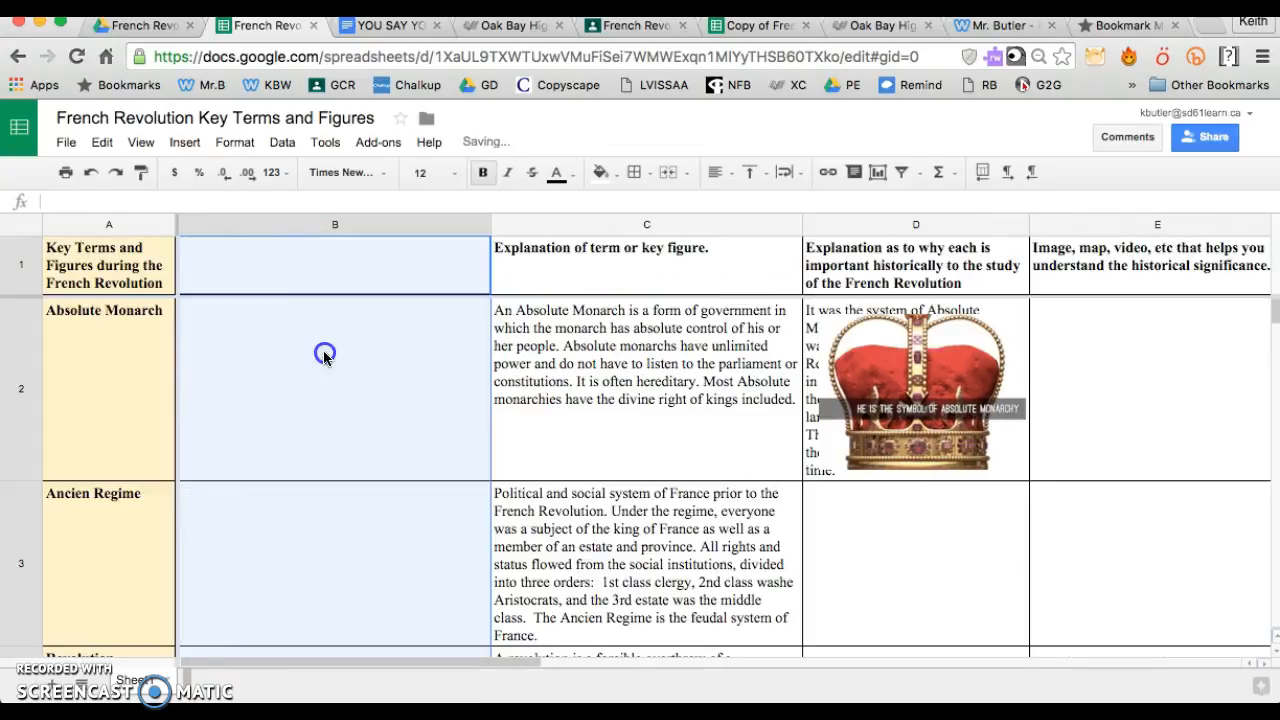
pyautogui.moveTo(489, 226); pyautogui.dragTo(240, 231)
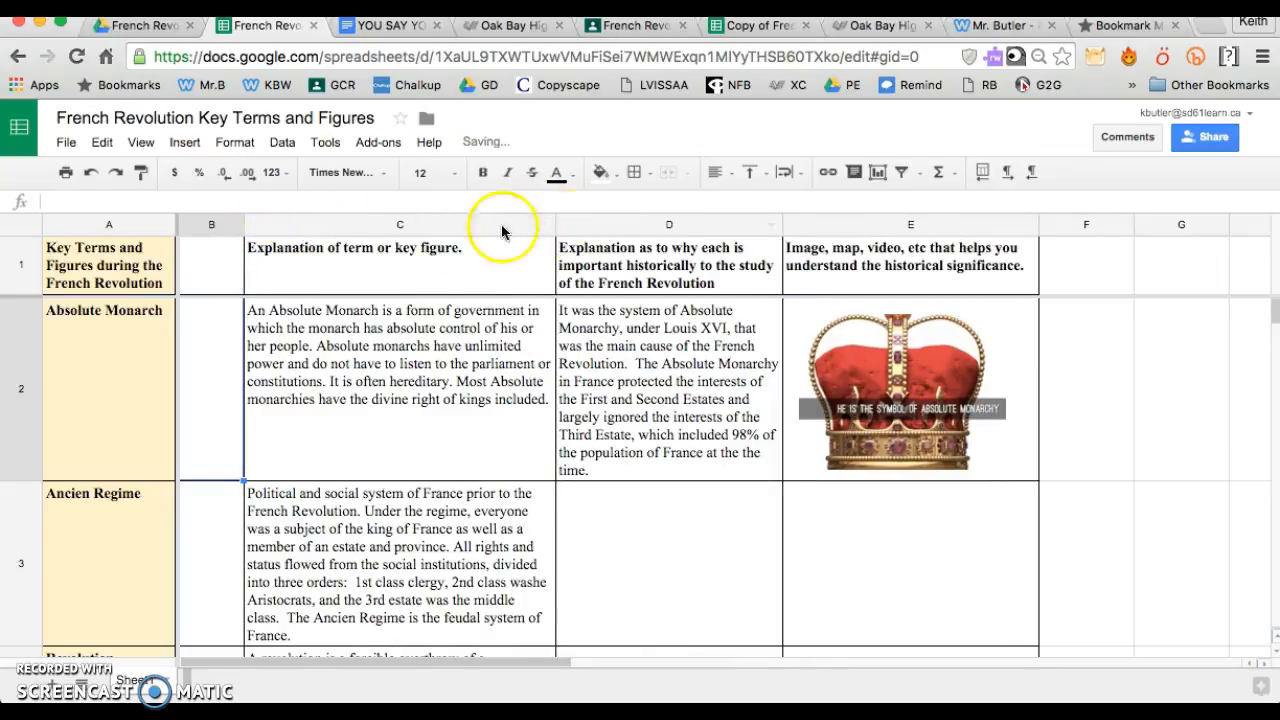
pyautogui.rightClick(243, 223)
pyautogui.click(295, 224)
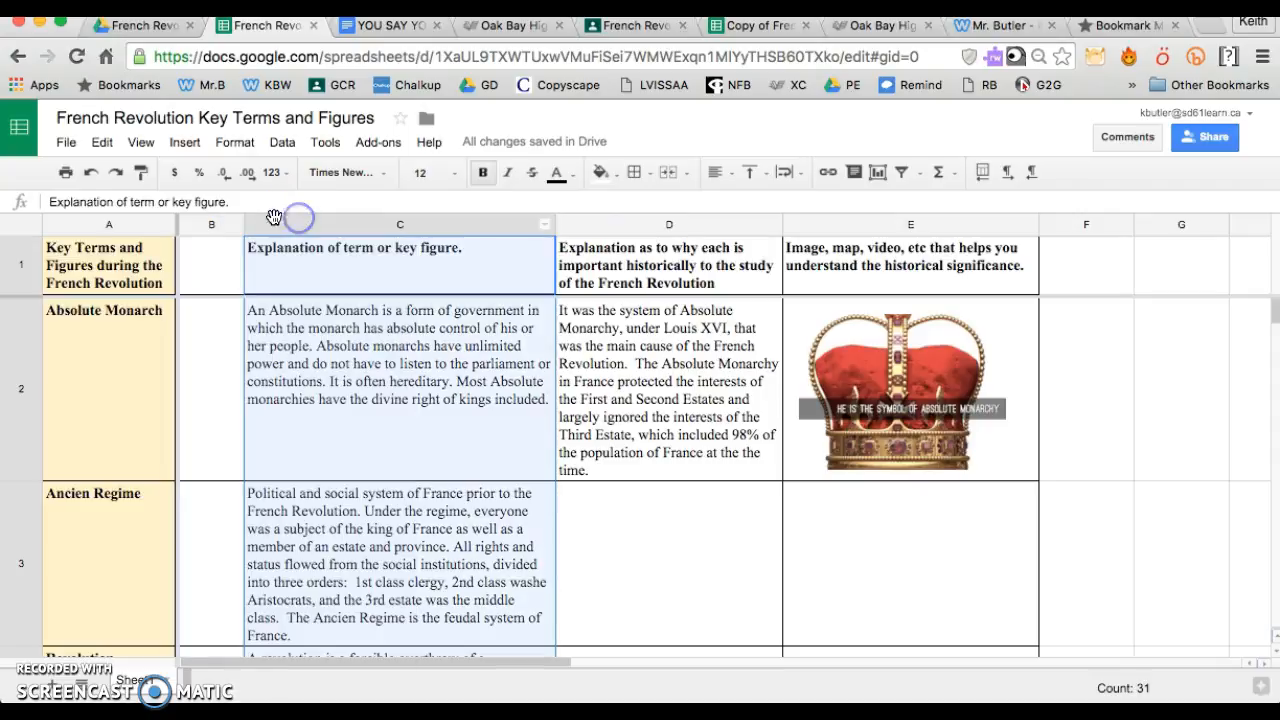
pyautogui.moveTo(244, 224)
pyautogui.mouseDown()
pyautogui.moveTo(418, 221)
pyautogui.moveTo(247, 218)
pyautogui.mouseUp()
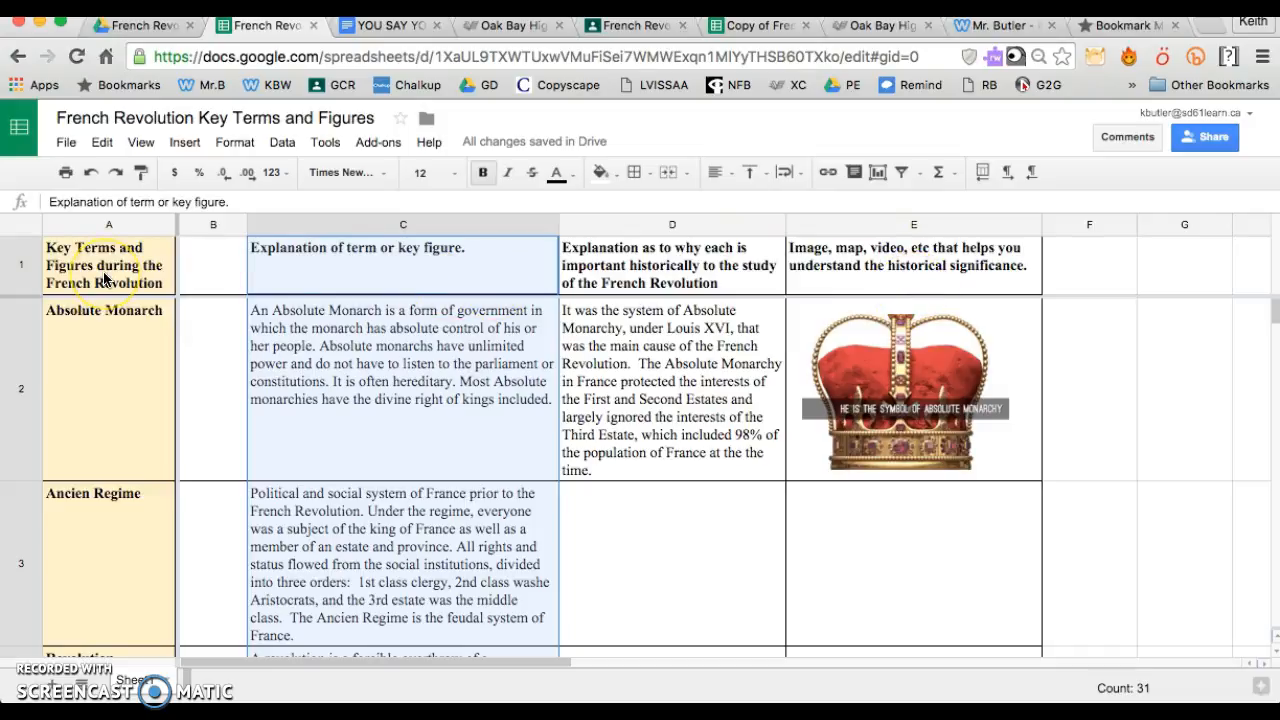
# Enter the heading "Event order" in cell B1 of the new column
pyautogui.click(221, 291)
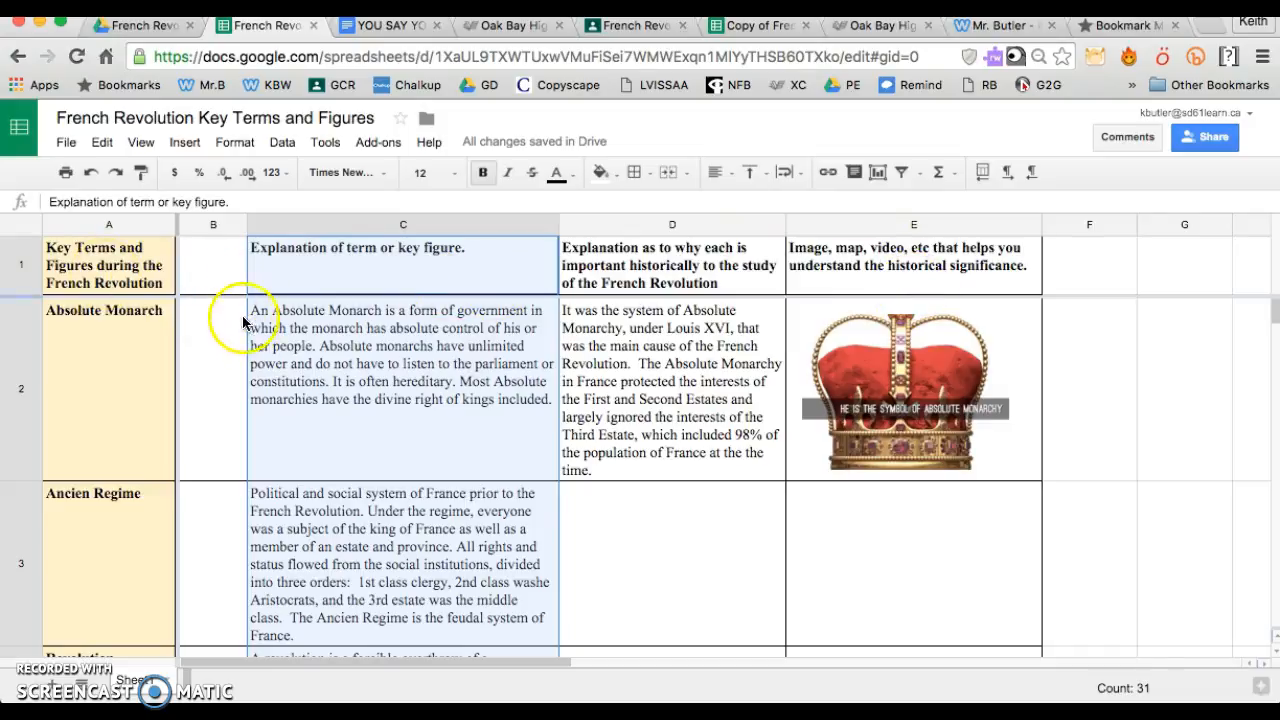
pyautogui.click(222, 259)
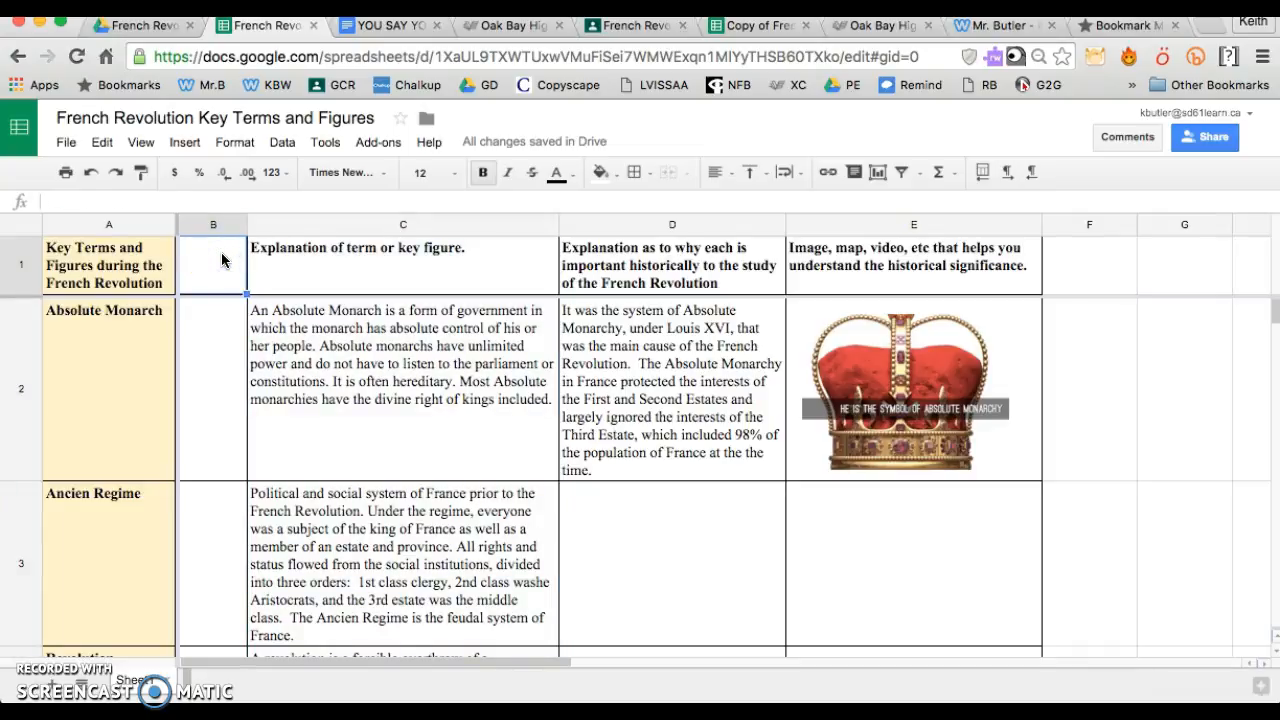
pyautogui.write('Event order')
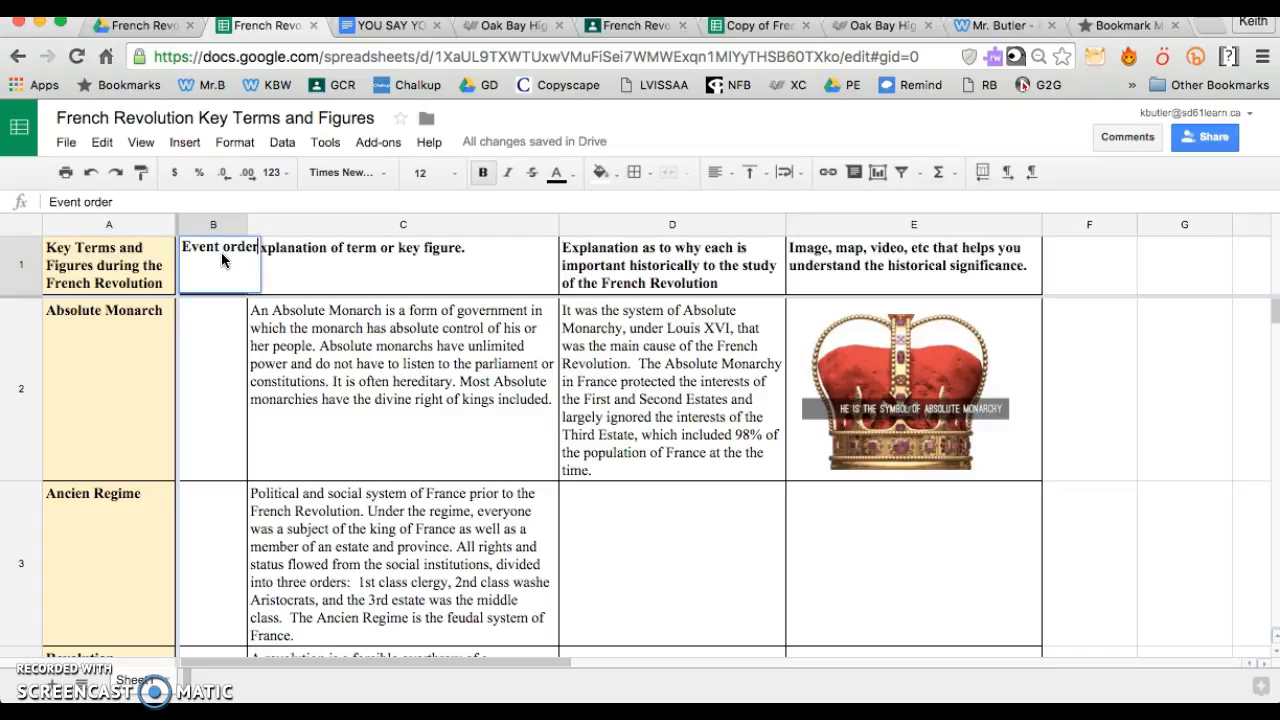
pyautogui.press('Return')
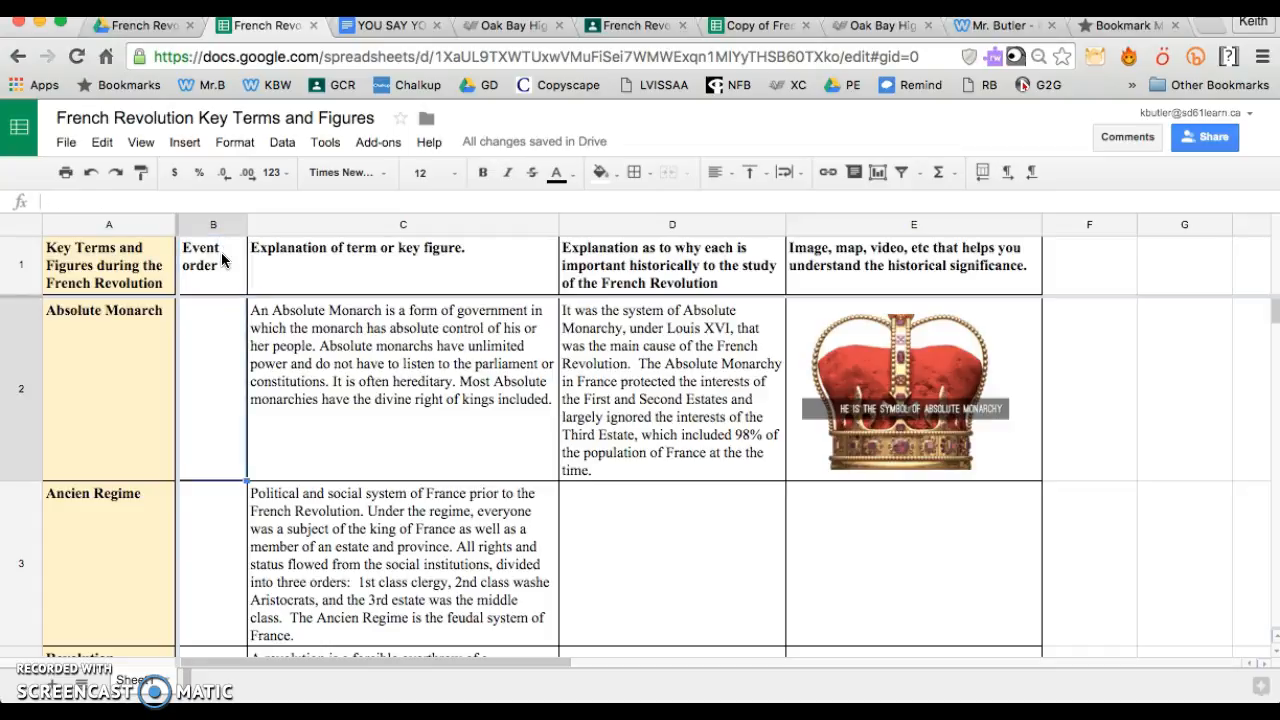
# Enter 1 as the event order for each term from Absolute Monarch to Voltaire, cells B2 to B6
pyautogui.click(196, 358)
pyautogui.write('1')
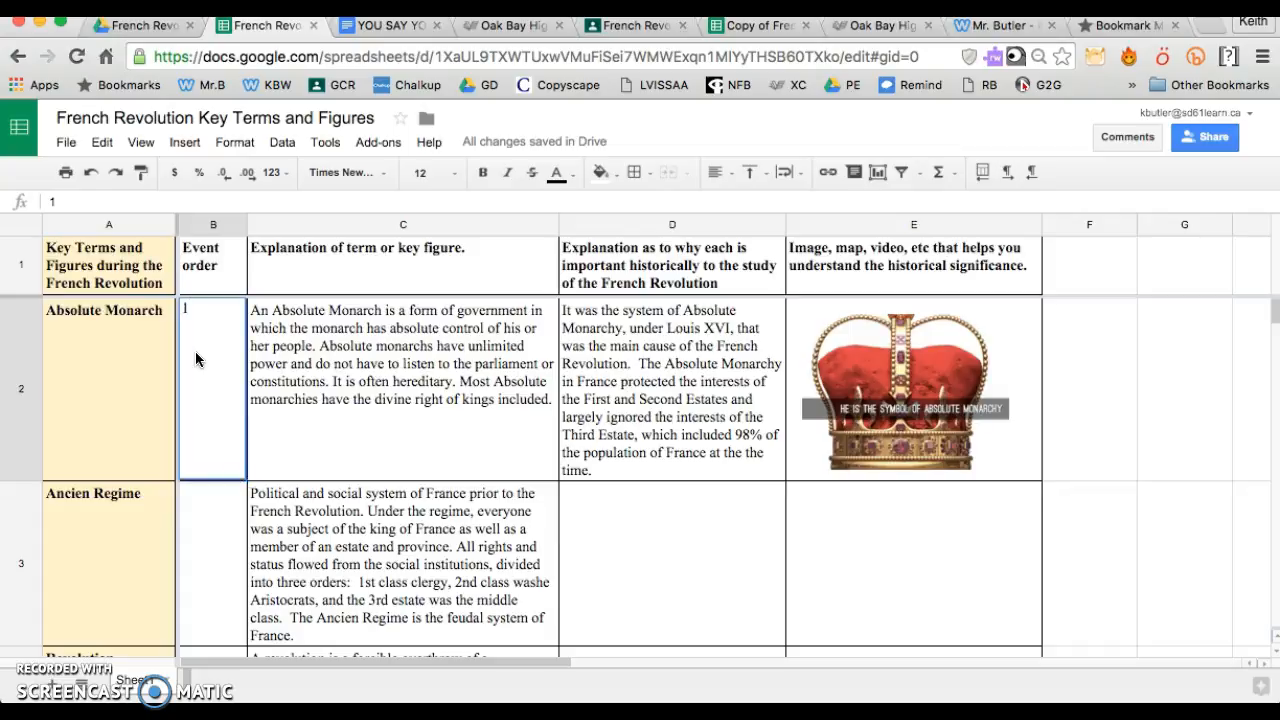
pyautogui.press('Return')
pyautogui.write('1')
pyautogui.press('Return')
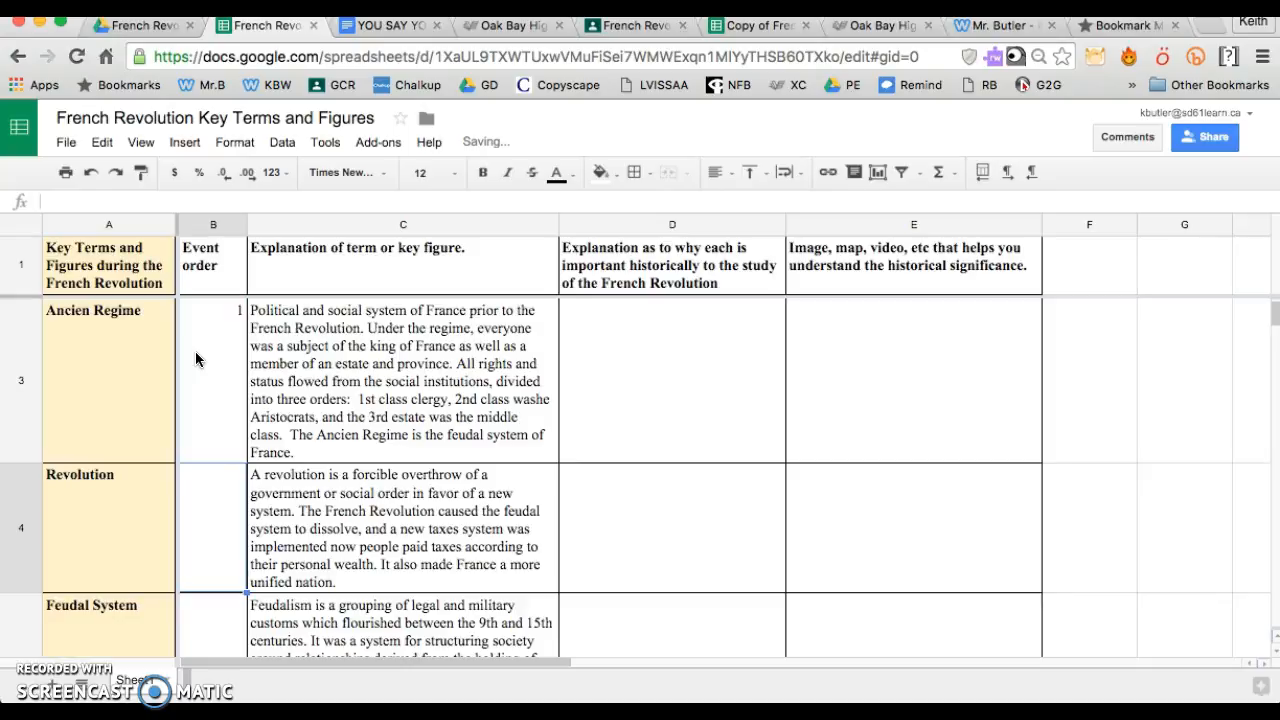
pyautogui.press('Return')
pyautogui.press('Return')
pyautogui.write('1')
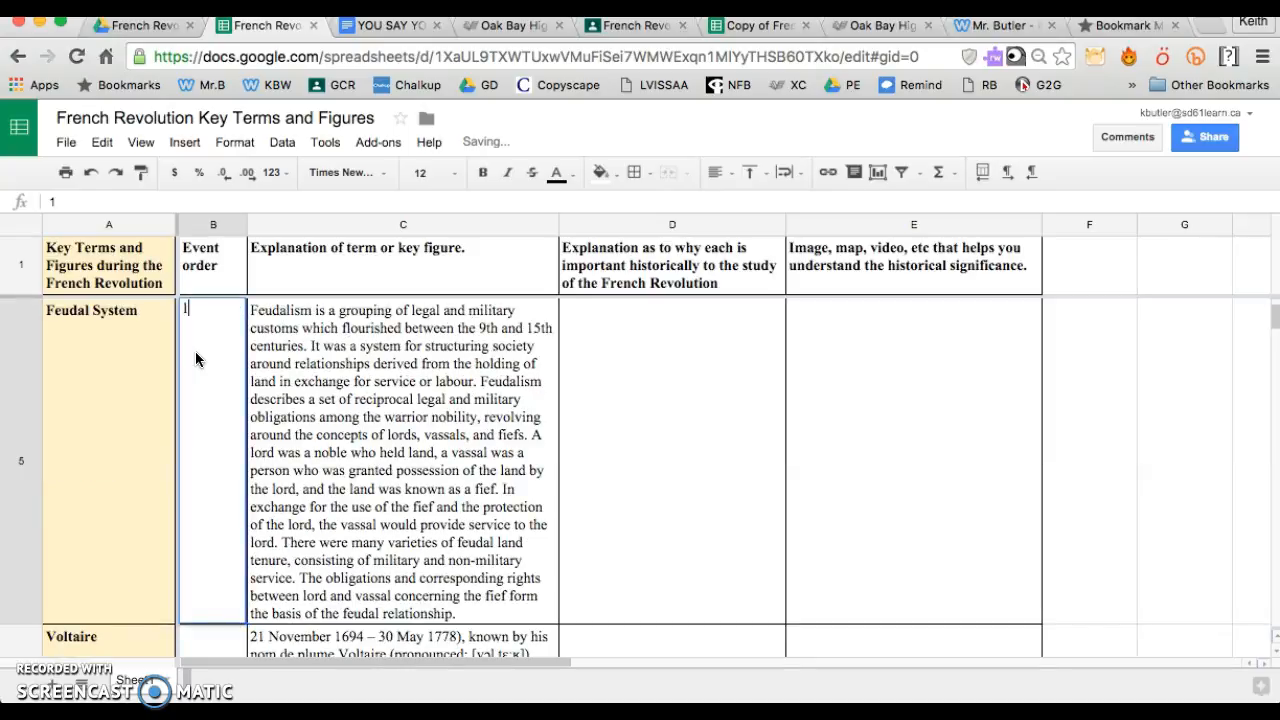
pyautogui.press('Return')
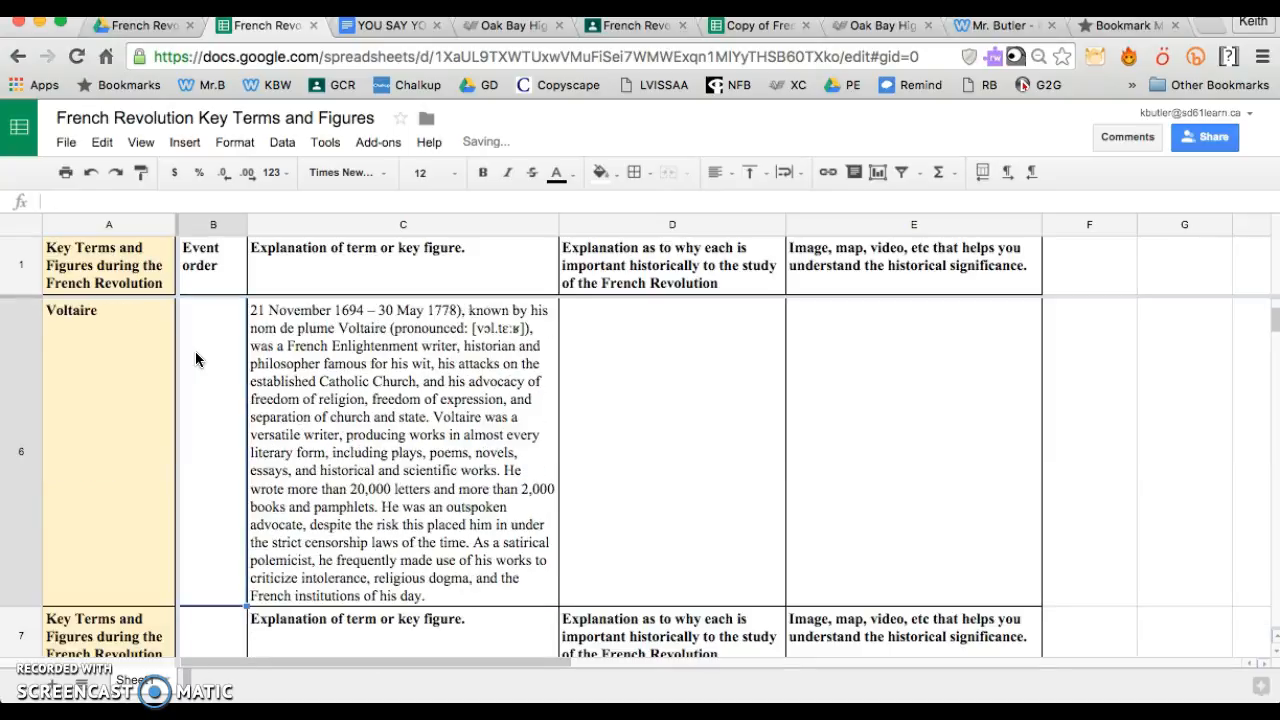
pyautogui.write('1')
pyautogui.press('Return')
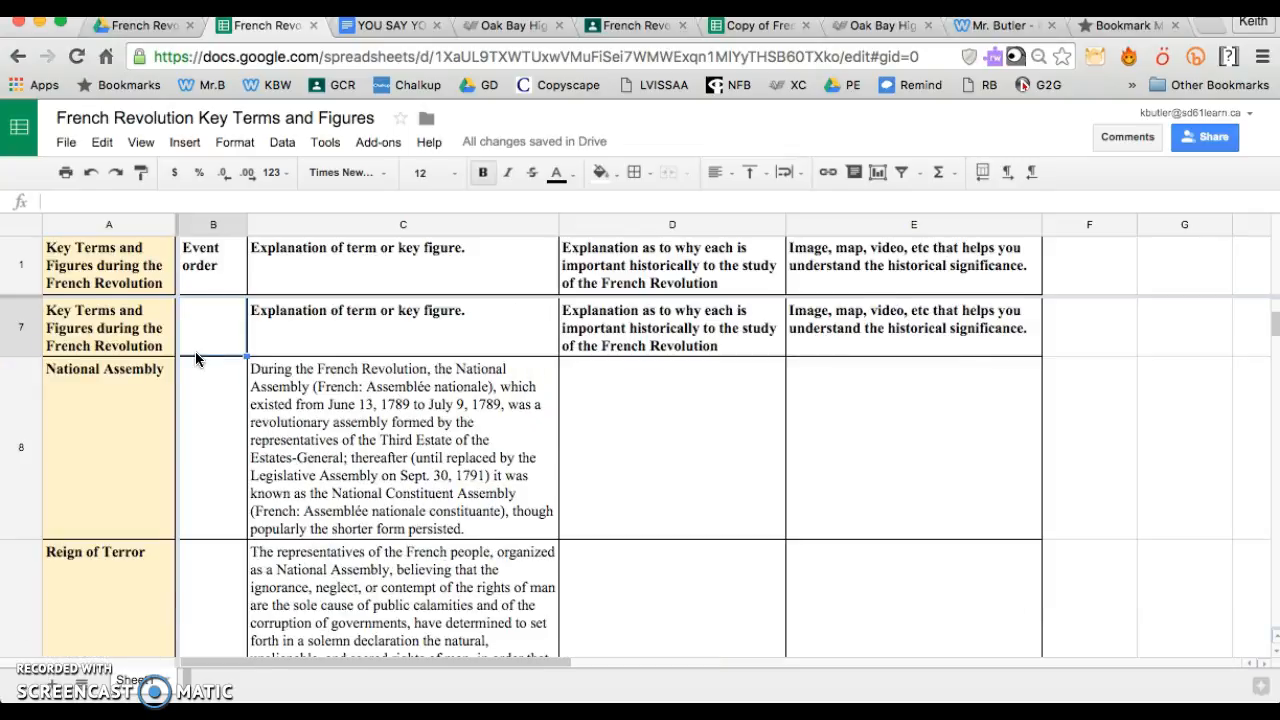
# Look through the unnumbered terms from National Assembly to Napoleon III and return to the first term
pyautogui.click(196, 360)
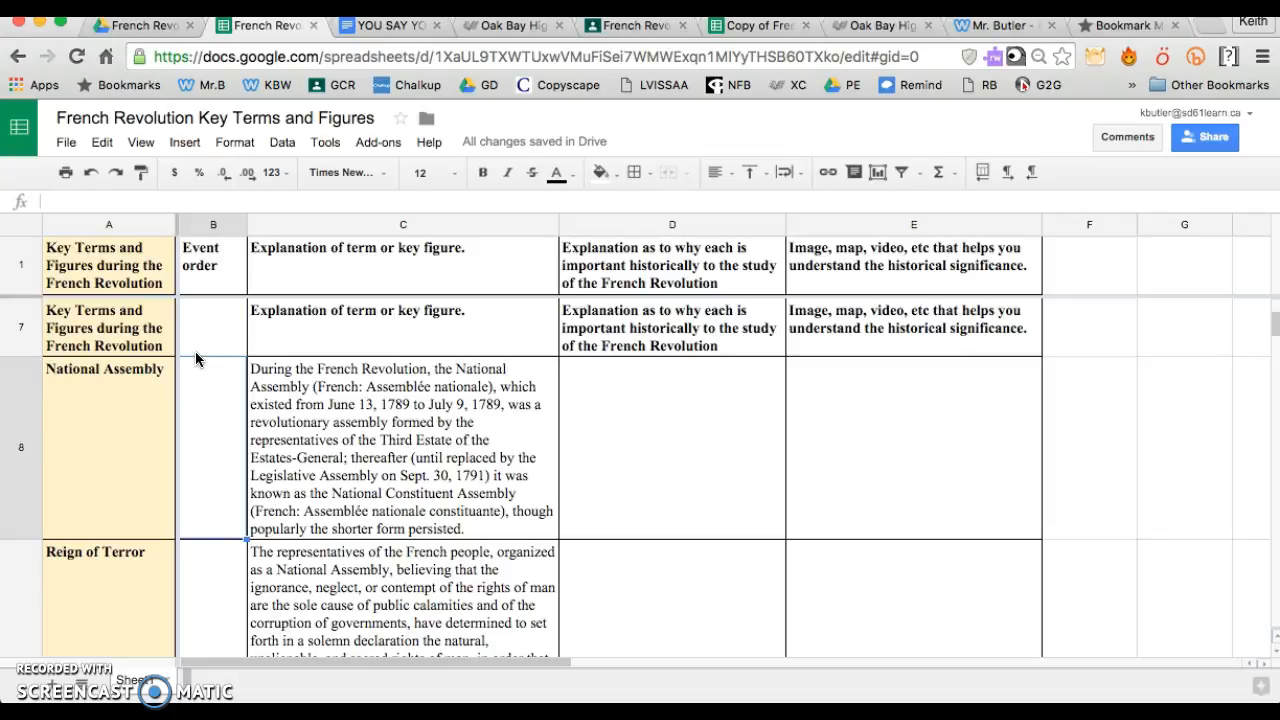
pyautogui.scroll(-5, 196, 360)
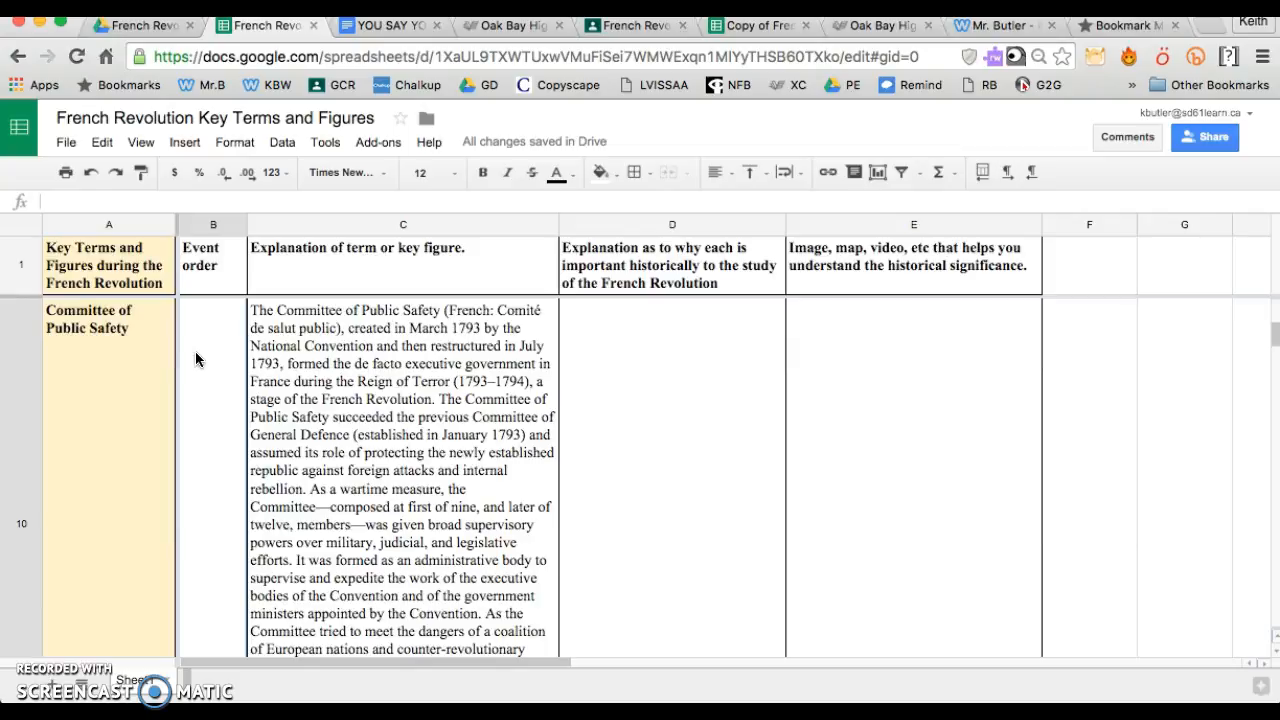
pyautogui.scroll(-2, 196, 360)
pyautogui.scroll(-4, 196, 360)
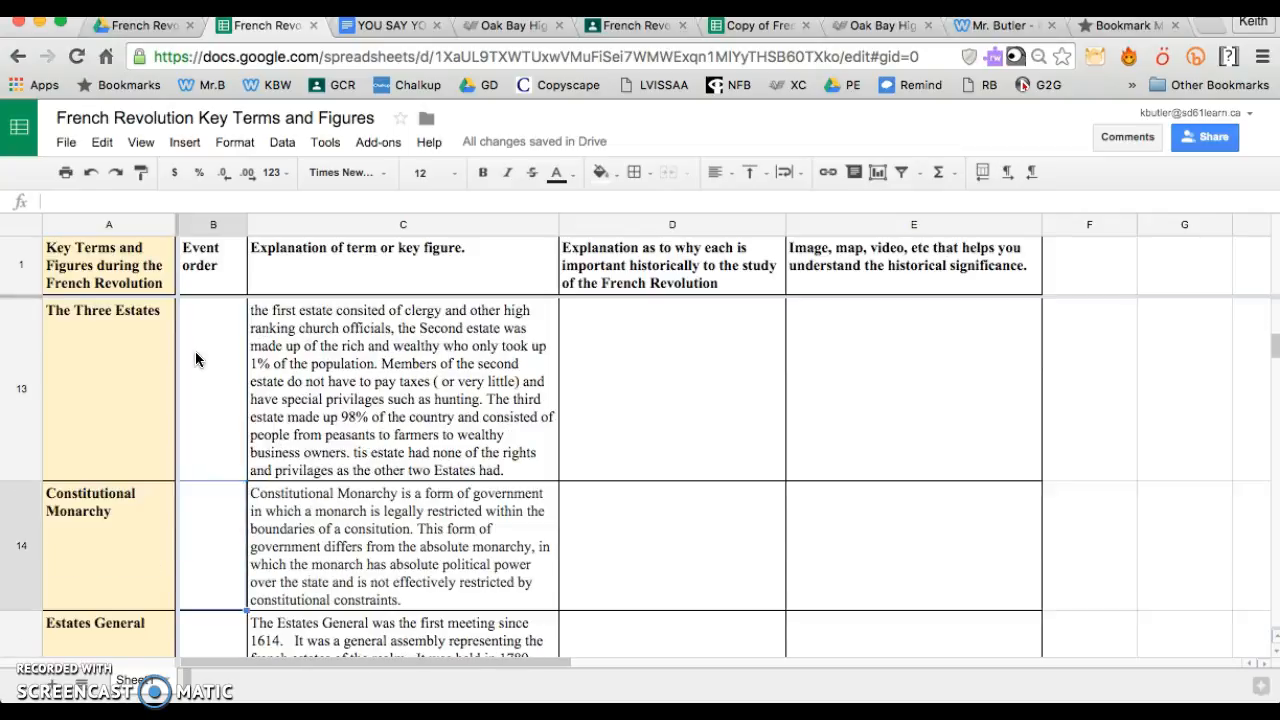
pyautogui.scroll(-5, 196, 360)
pyautogui.scroll(-5, 195, 358)
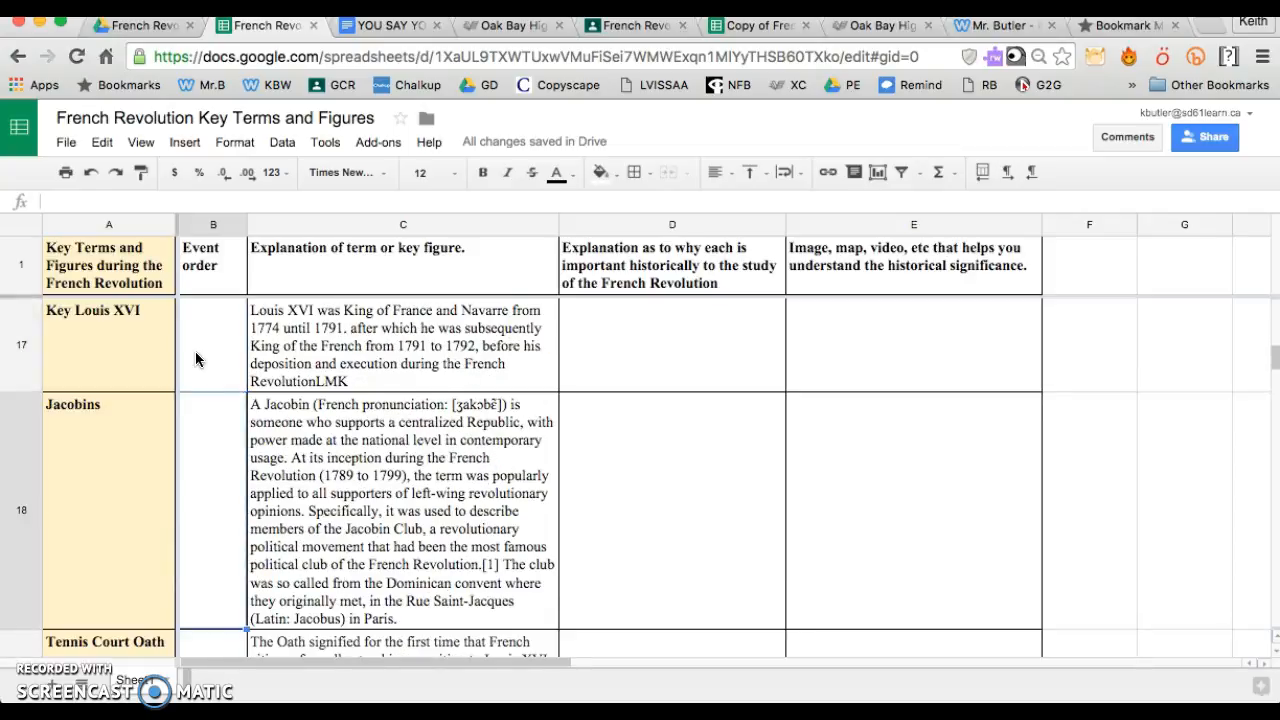
pyautogui.scroll(-2, 195, 351)
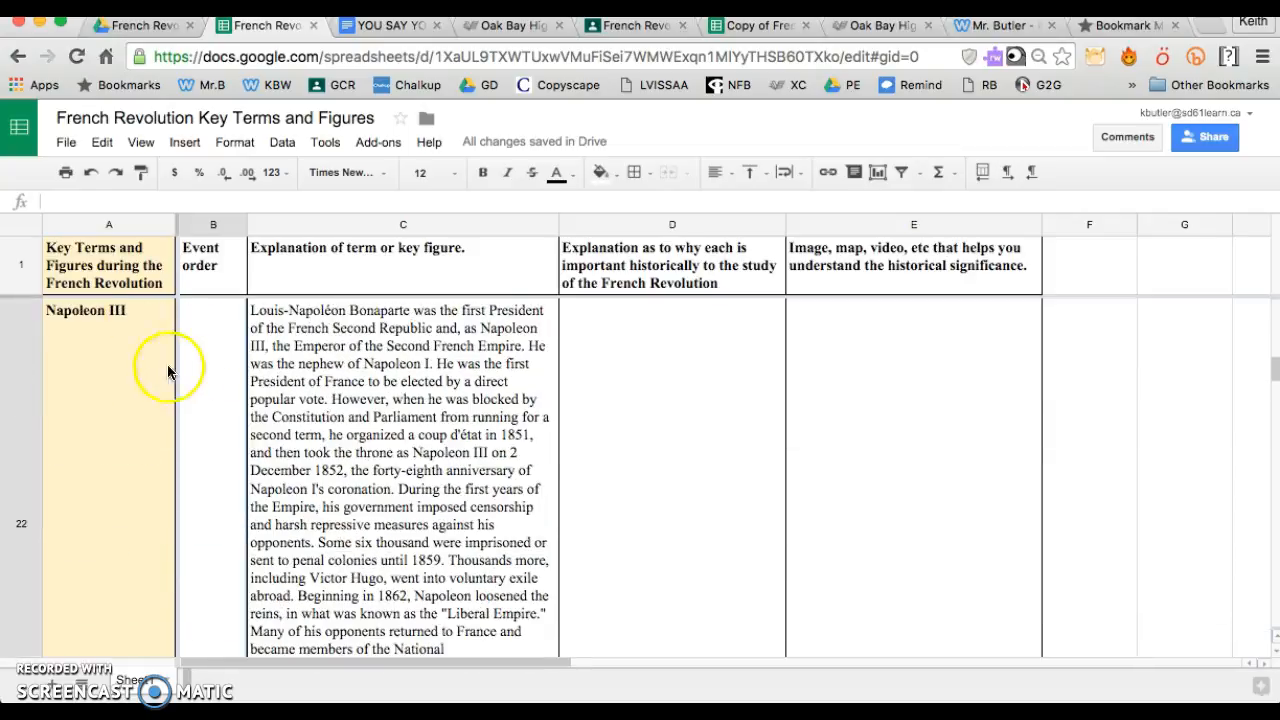
pyautogui.scroll(15, 191, 365)
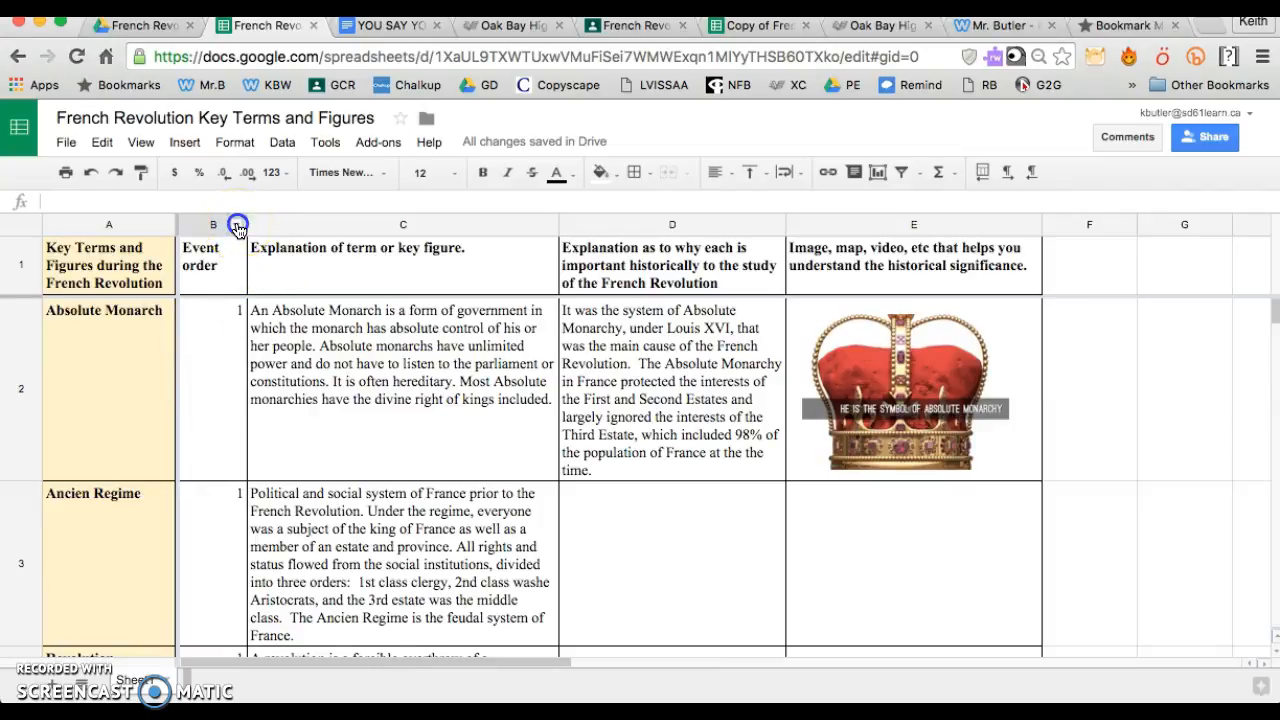
# Sort the sheet A → Z by the Event order column
pyautogui.click(238, 228)
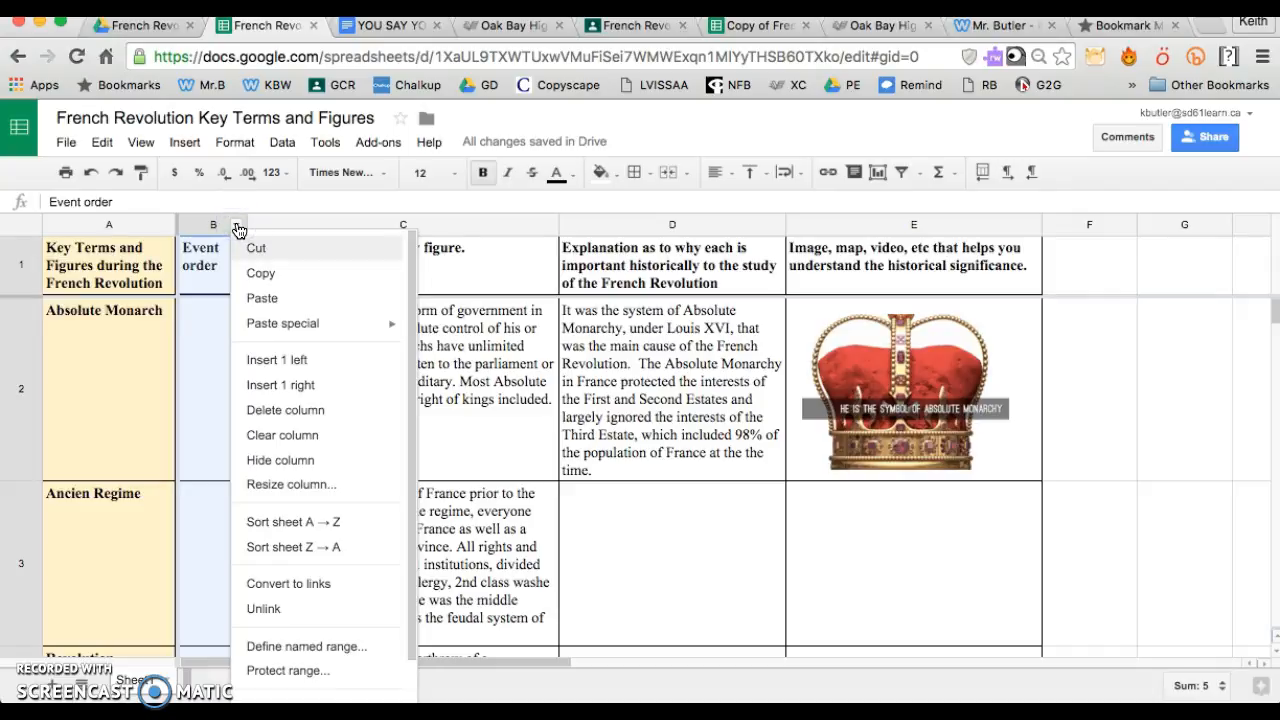
pyautogui.click(283, 522)
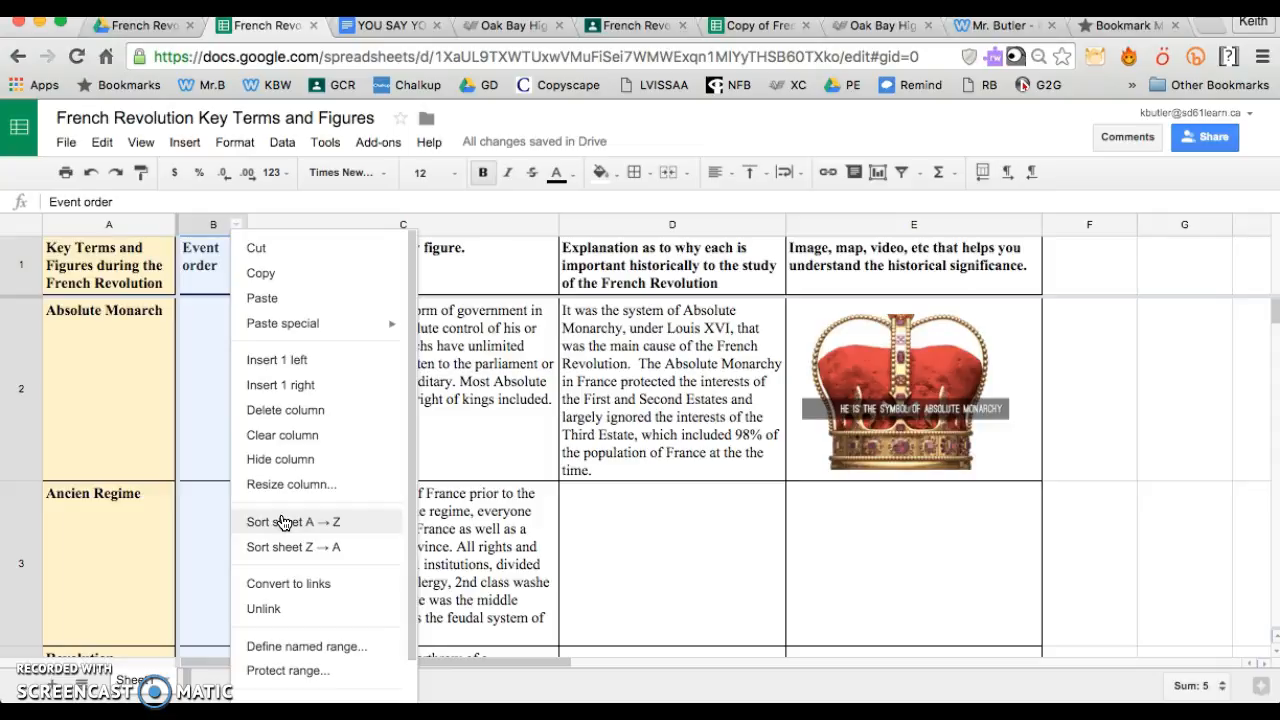
pyautogui.click(283, 522)
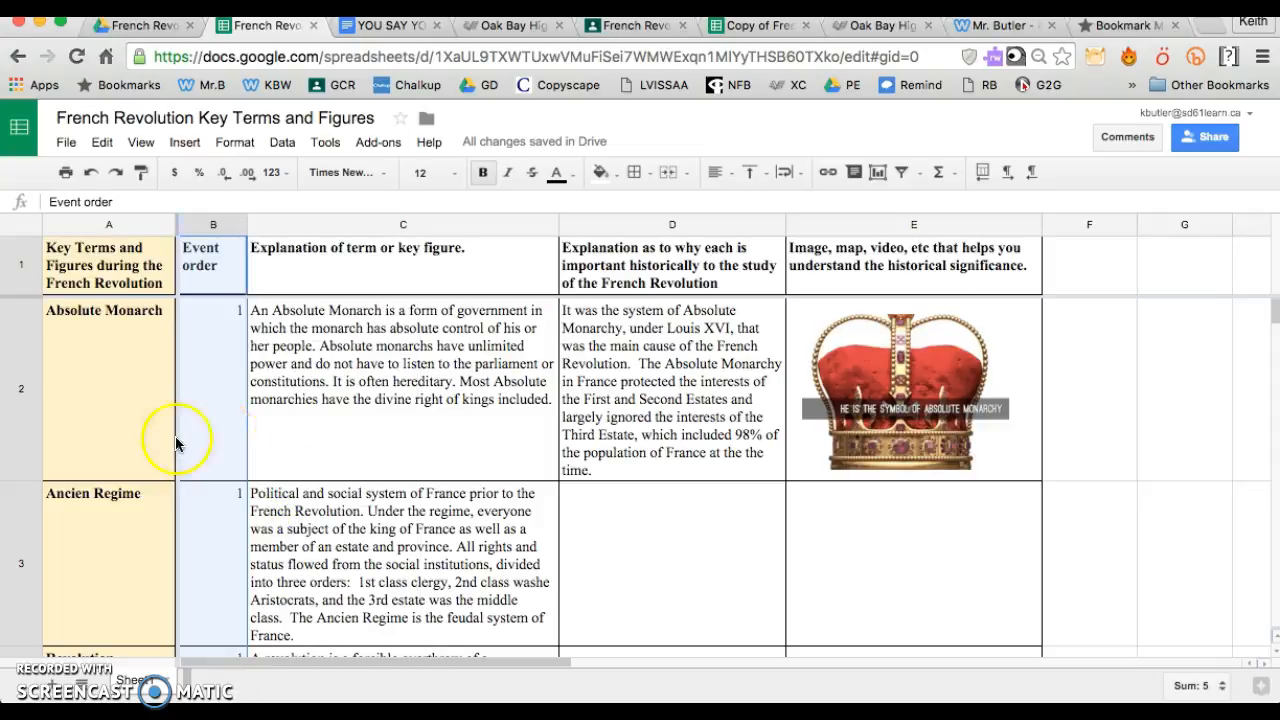
# Delete the repeated heading row 7 between Voltaire and National Assembly
pyautogui.scroll(-4, 154, 436)
pyautogui.scroll(5, 154, 436)
pyautogui.scroll(-4, 154, 436)
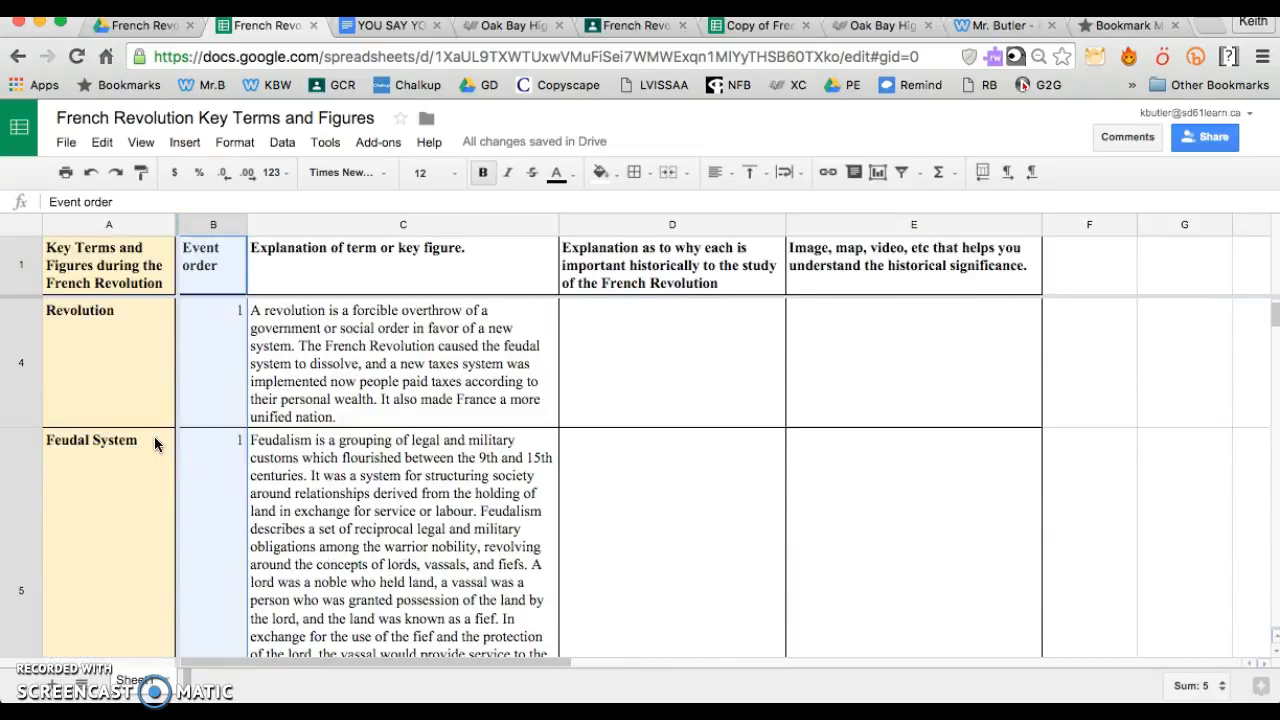
pyautogui.click(120, 443)
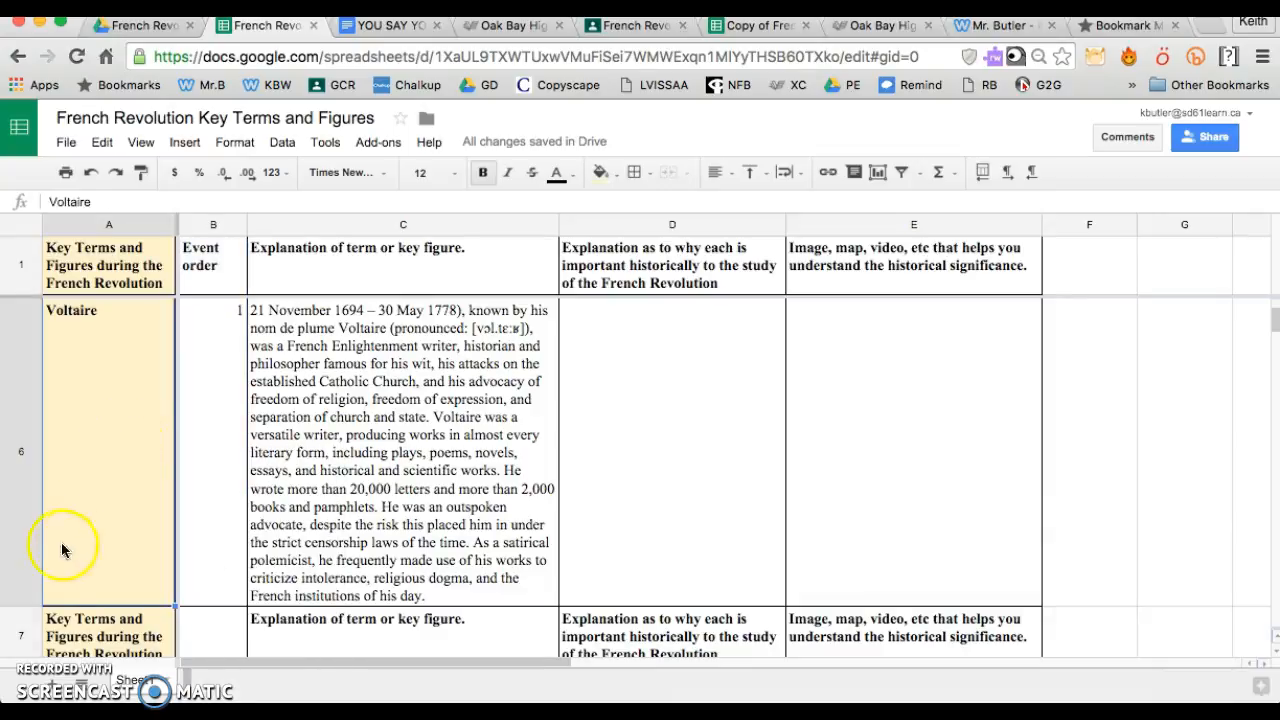
pyautogui.click(20, 626)
pyautogui.rightClick(20, 626)
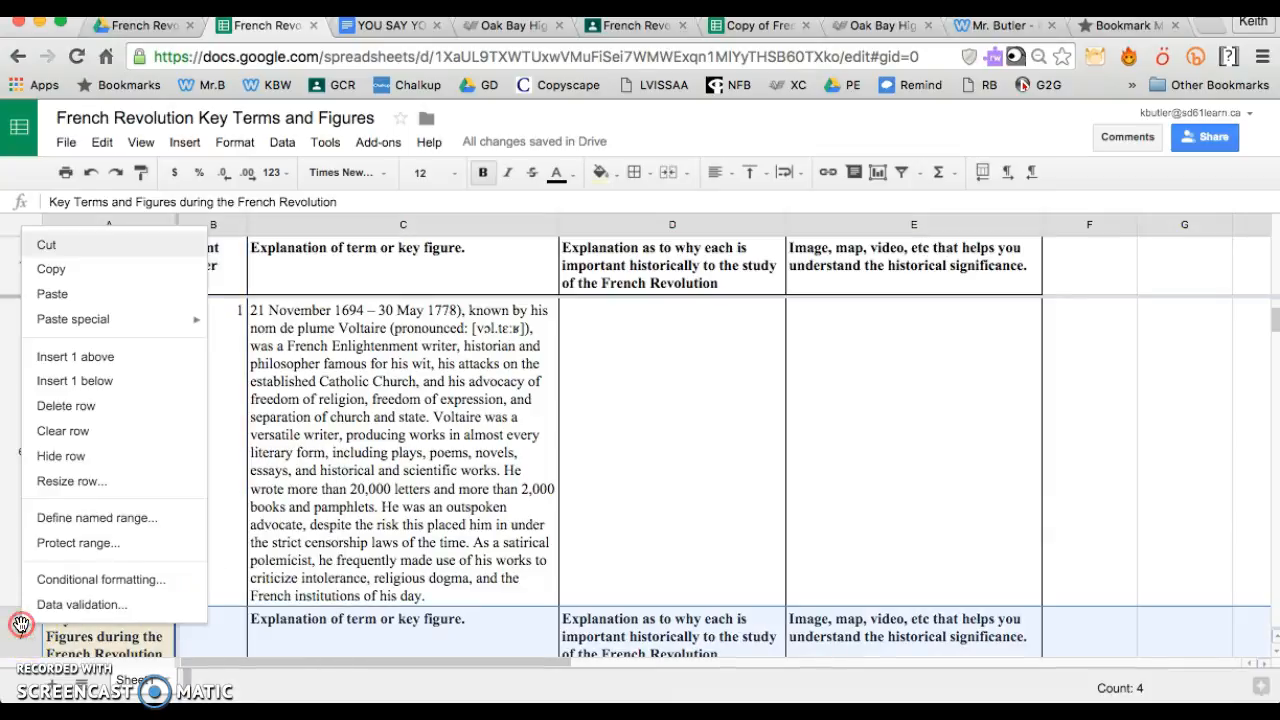
pyautogui.click(95, 415)
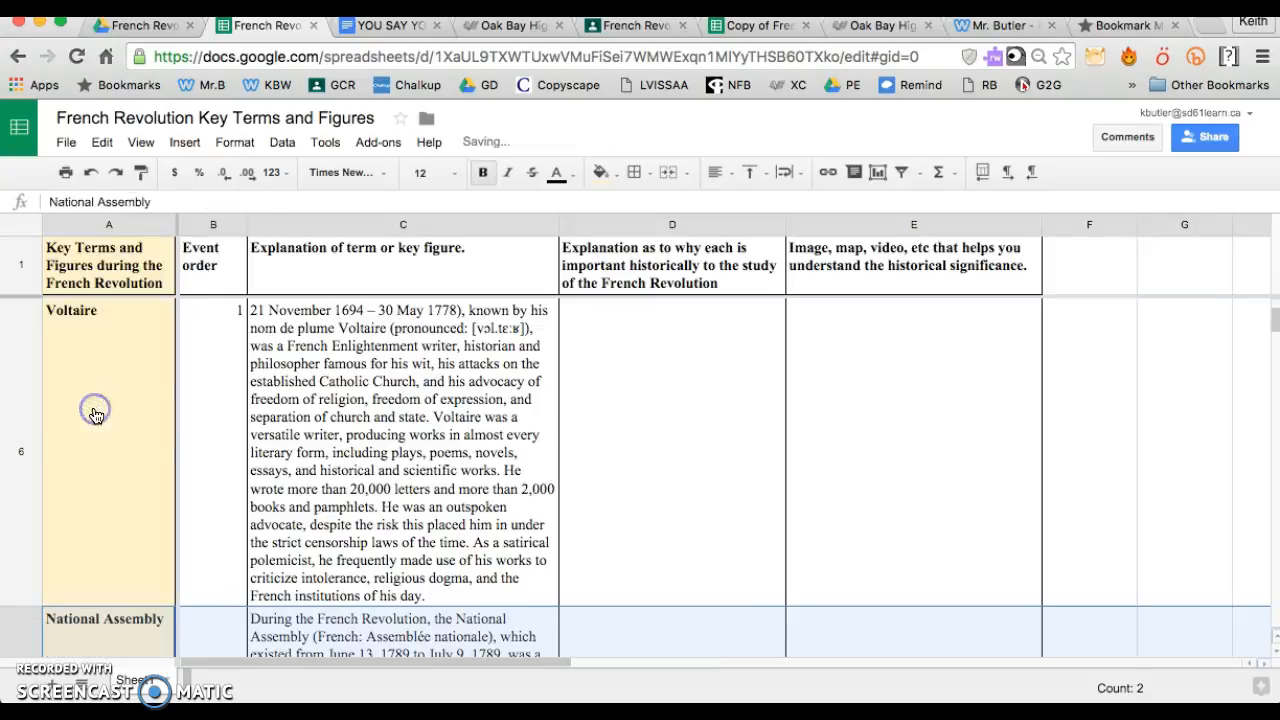
pyautogui.click(228, 406)
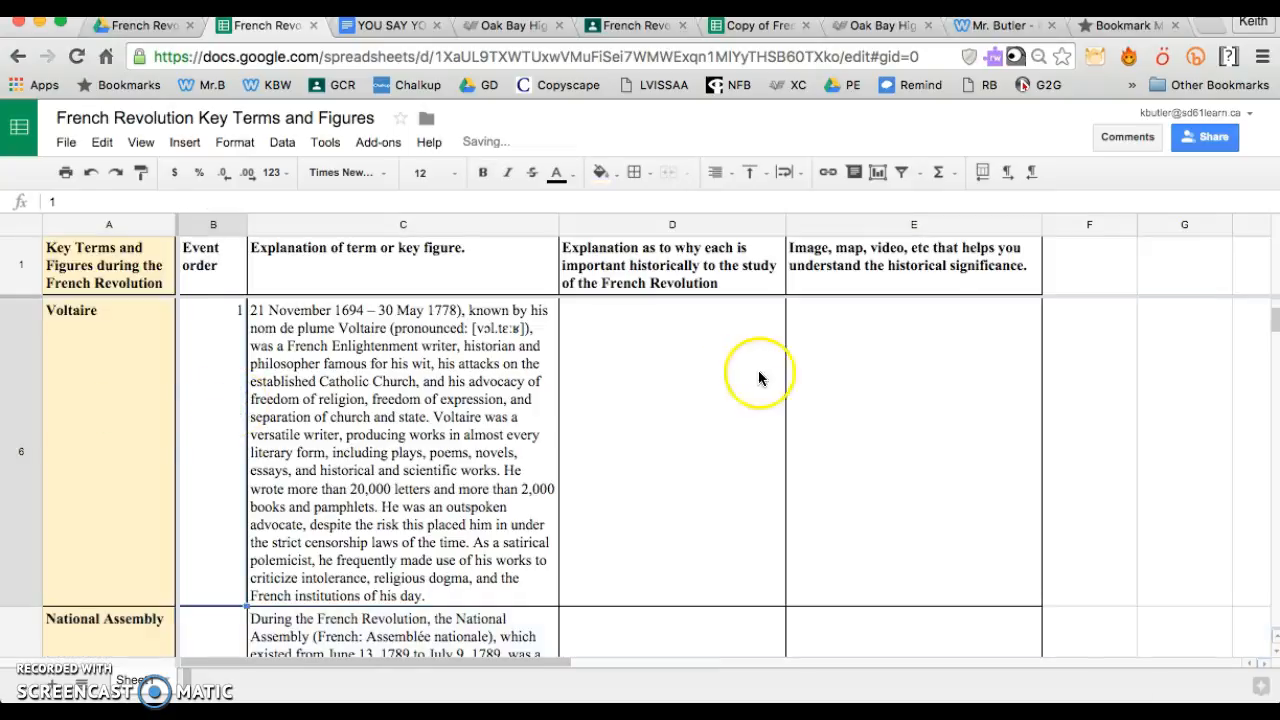
pyautogui.scroll(-1, 208, 387)
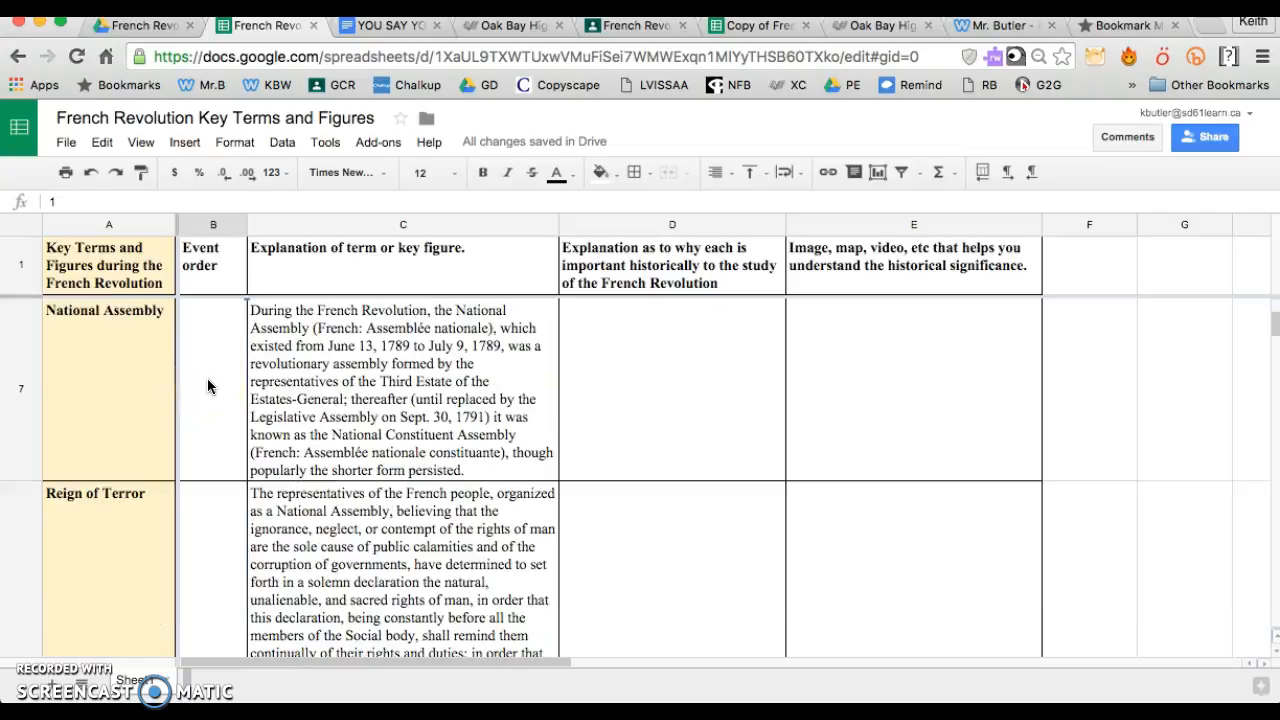
# Enter 2 as the event order for The Three Estates in cell B12
pyautogui.scroll(-2, 208, 387)
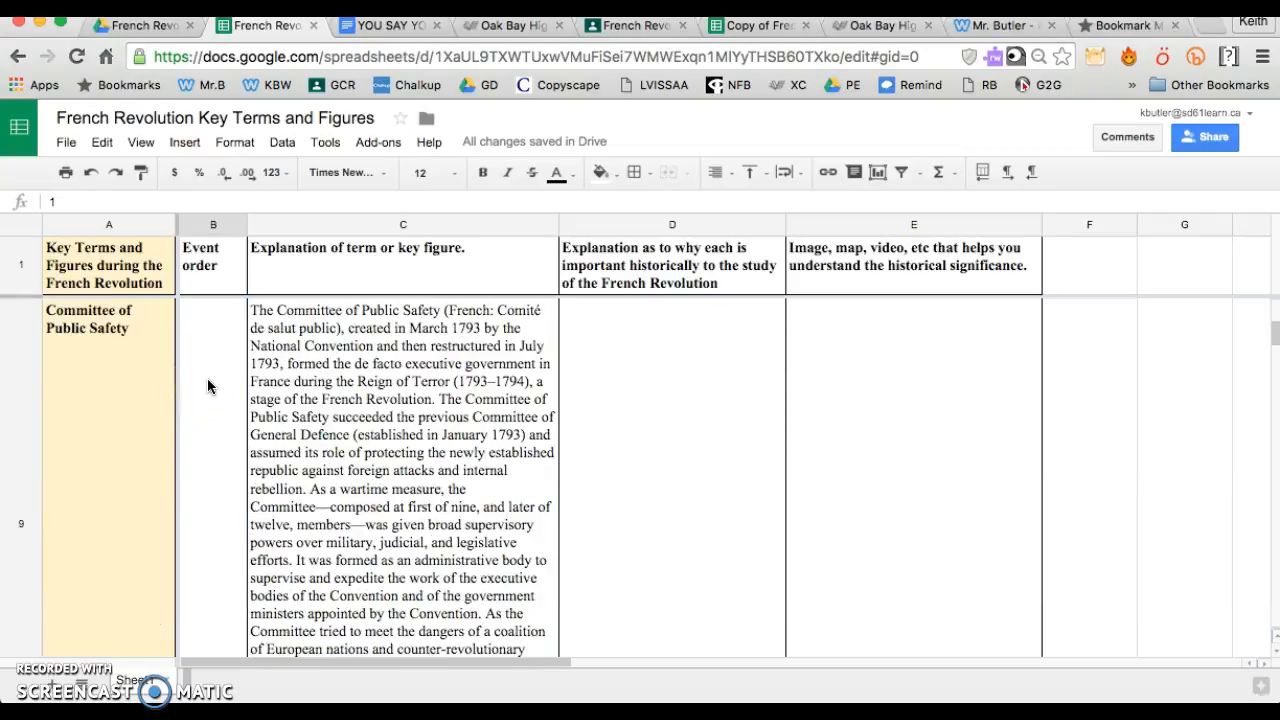
pyautogui.scroll(-2, 208, 387)
pyautogui.scroll(-1, 208, 387)
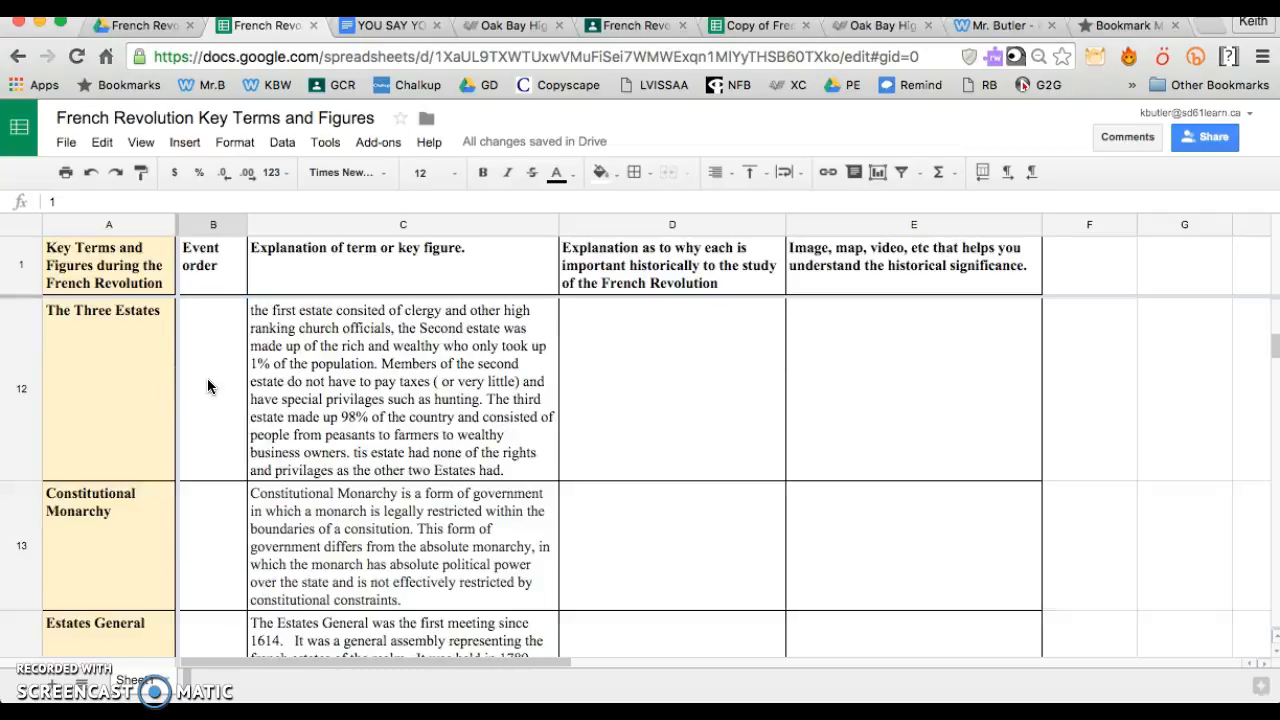
pyautogui.scroll(-1, 208, 387)
pyautogui.scroll(2, 208, 387)
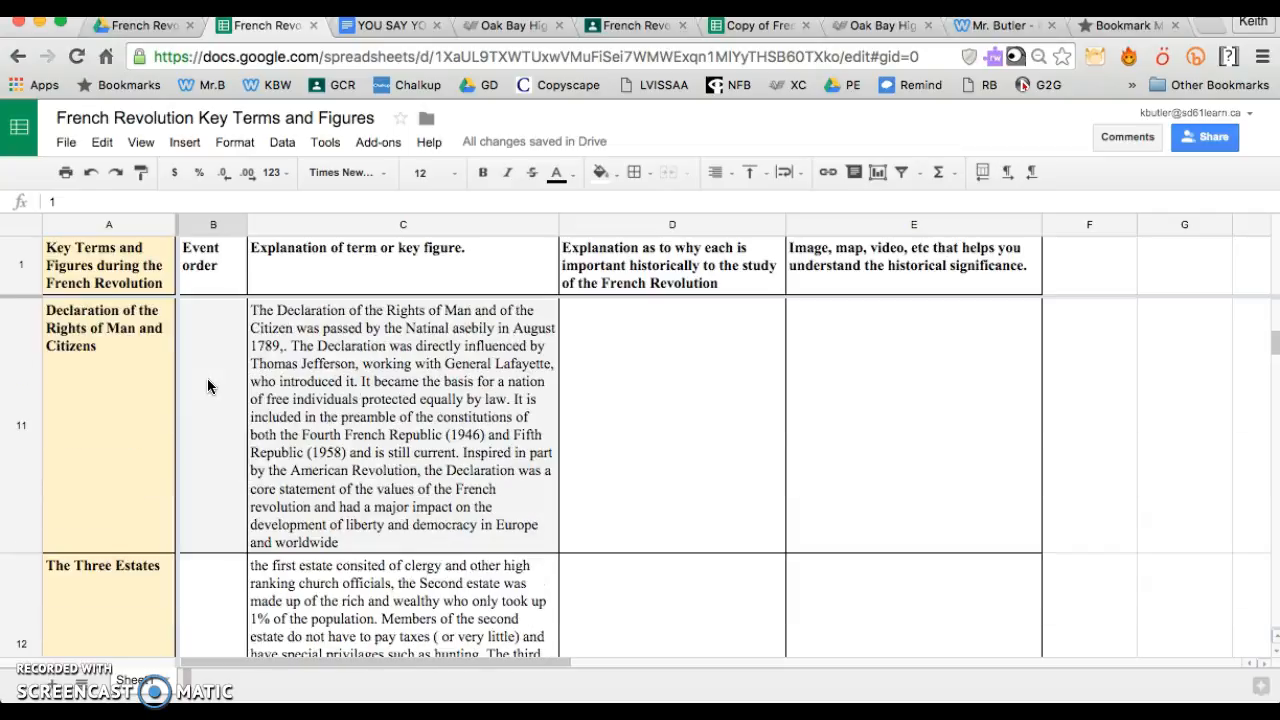
pyautogui.scroll(-1, 208, 387)
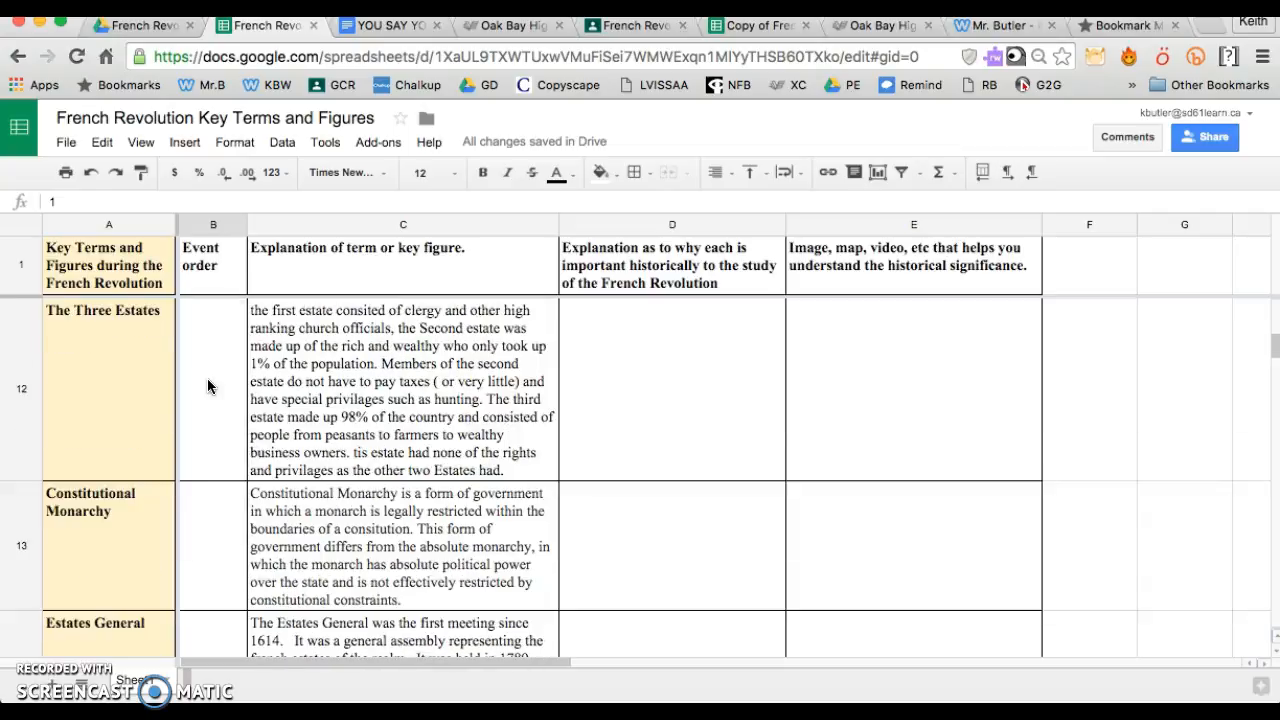
pyautogui.click(208, 387)
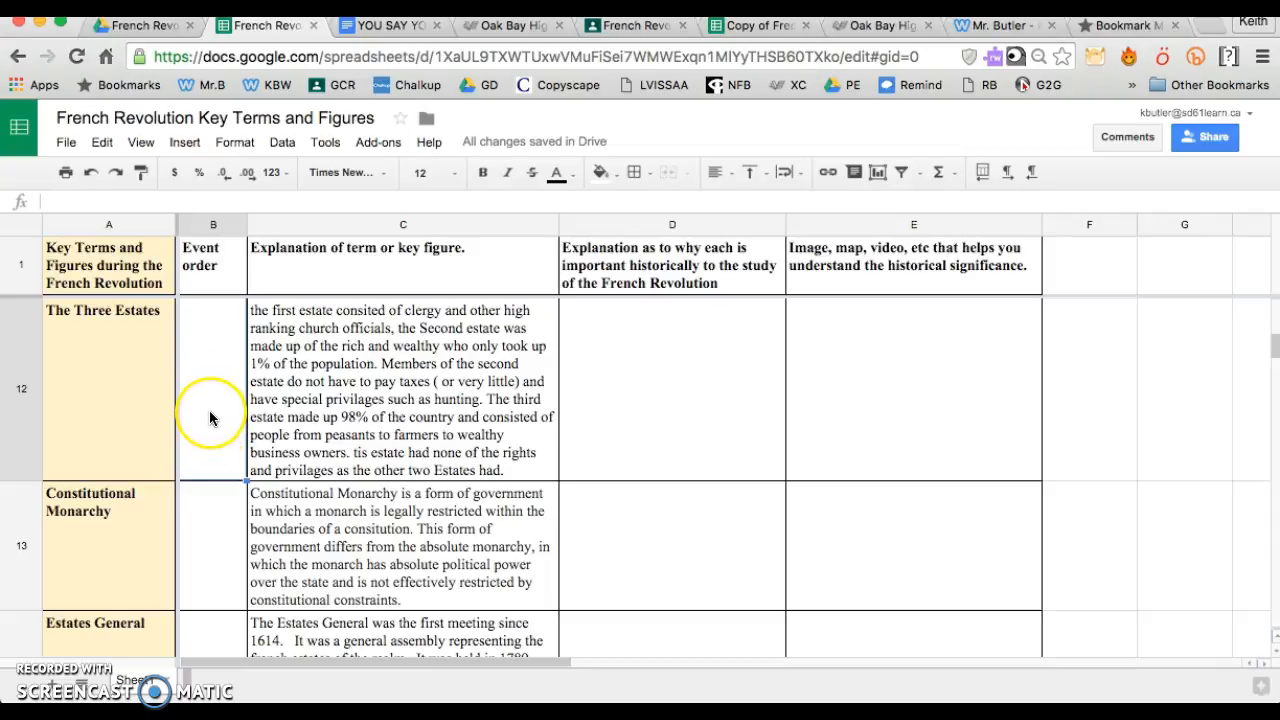
pyautogui.write('2')
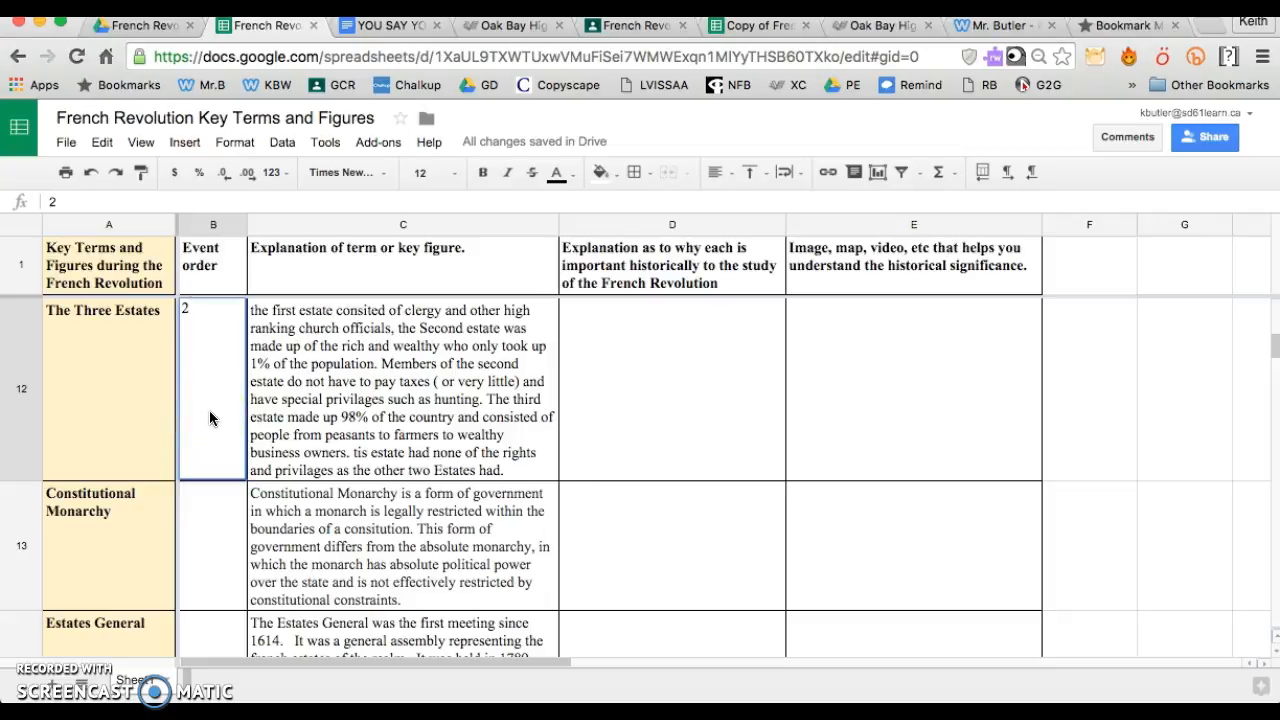
pyautogui.click(312, 410)
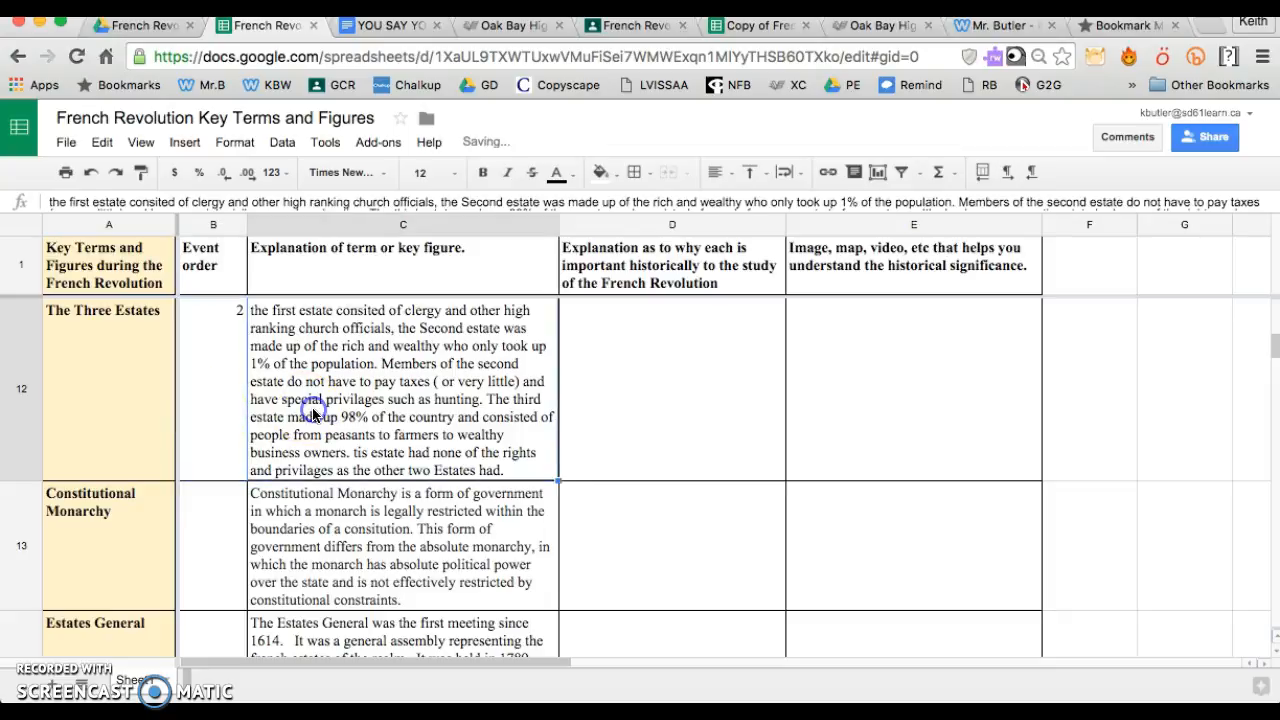
# Enter 3 as the event order for Estates General in cell B14
pyautogui.click(200, 637)
pyautogui.write('3')
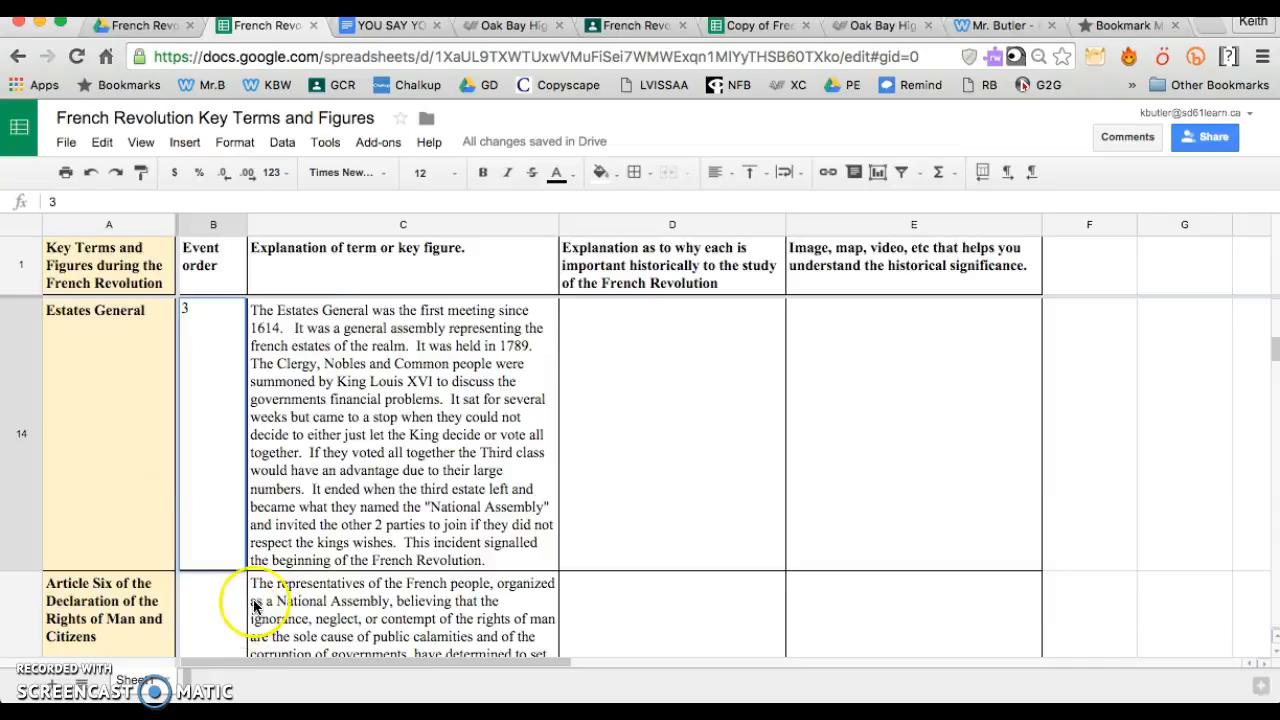
pyautogui.click(425, 452)
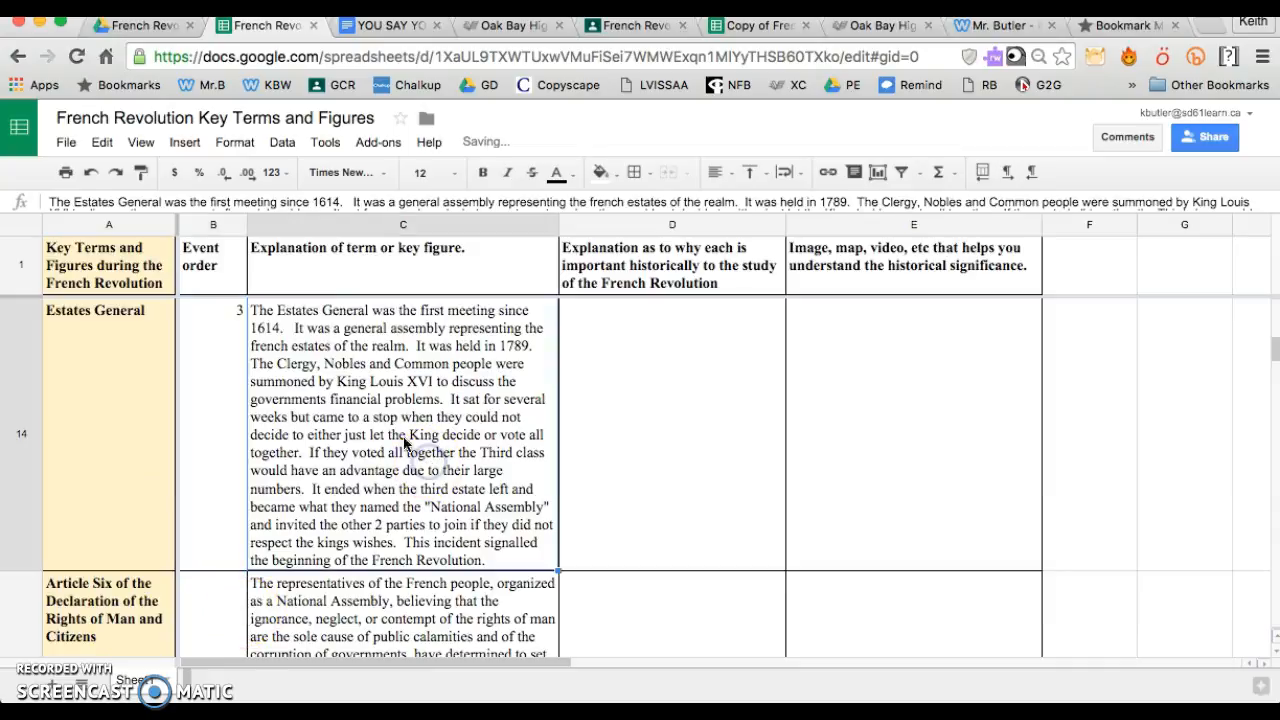
# Sort the sheet A → Z by the Event order column again, with the newly numbered terms included
pyautogui.click(237, 224)
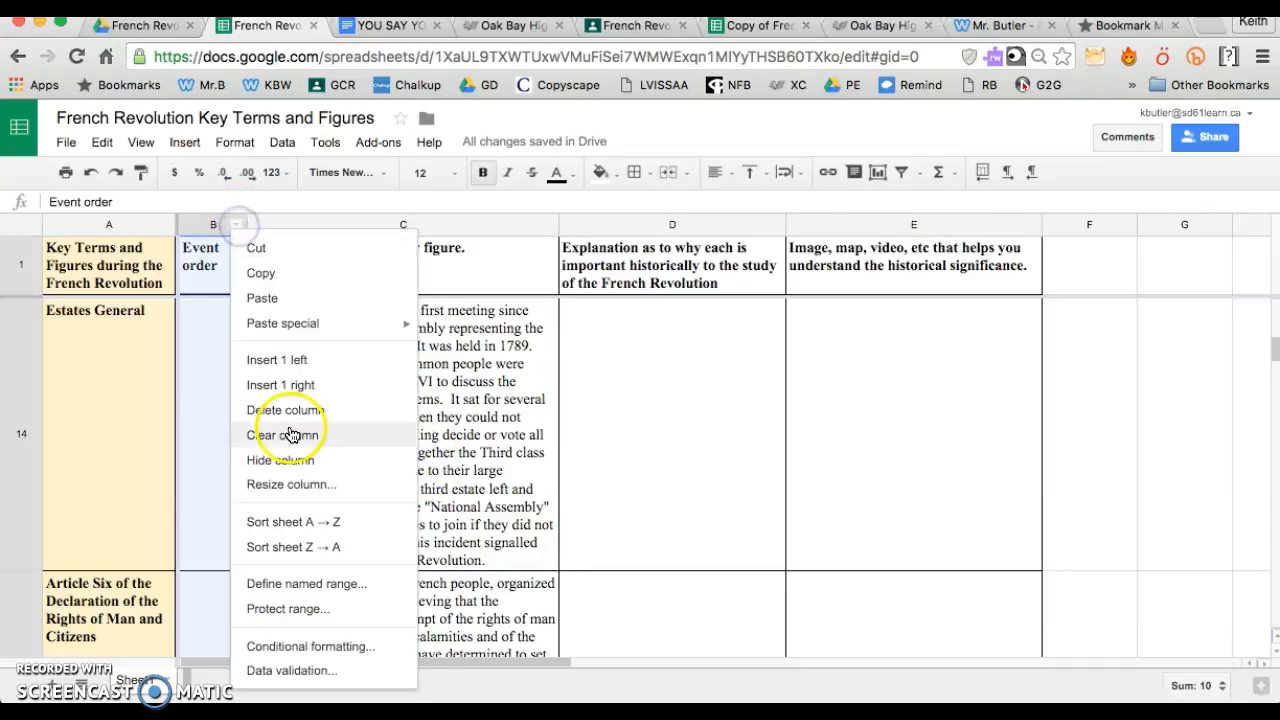
pyautogui.click(290, 521)
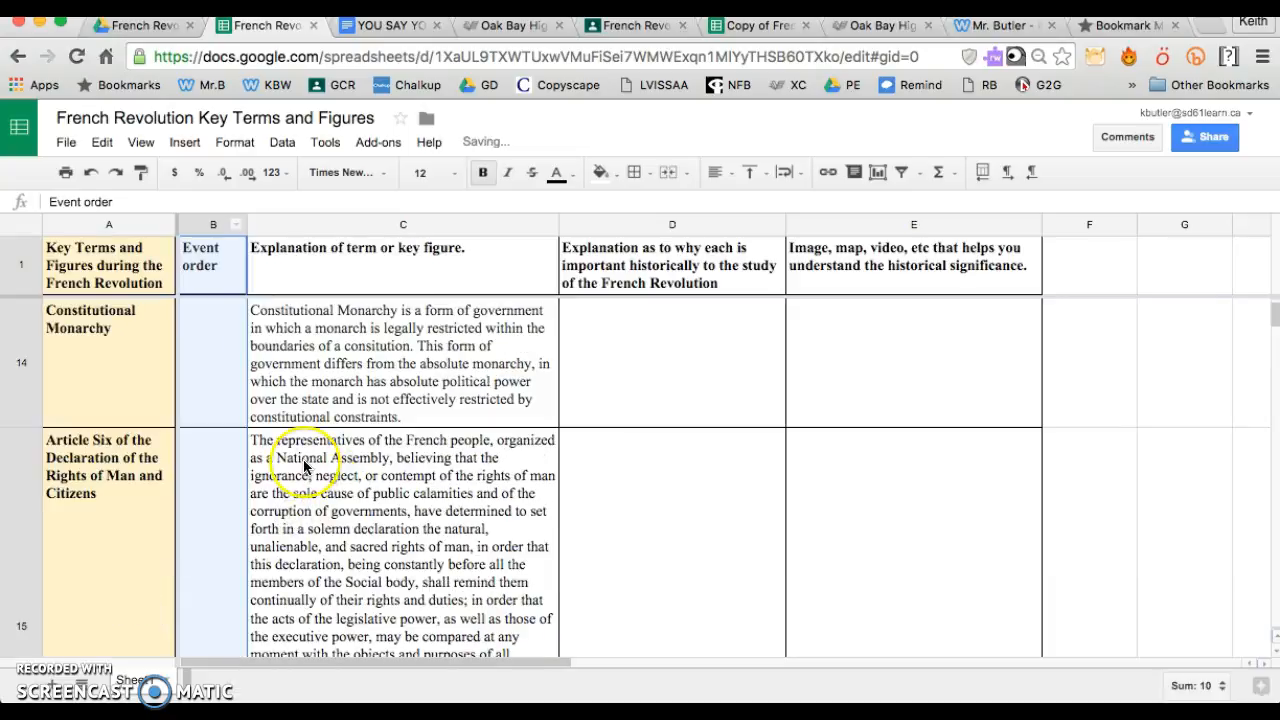
pyautogui.scroll(10, 310, 465)
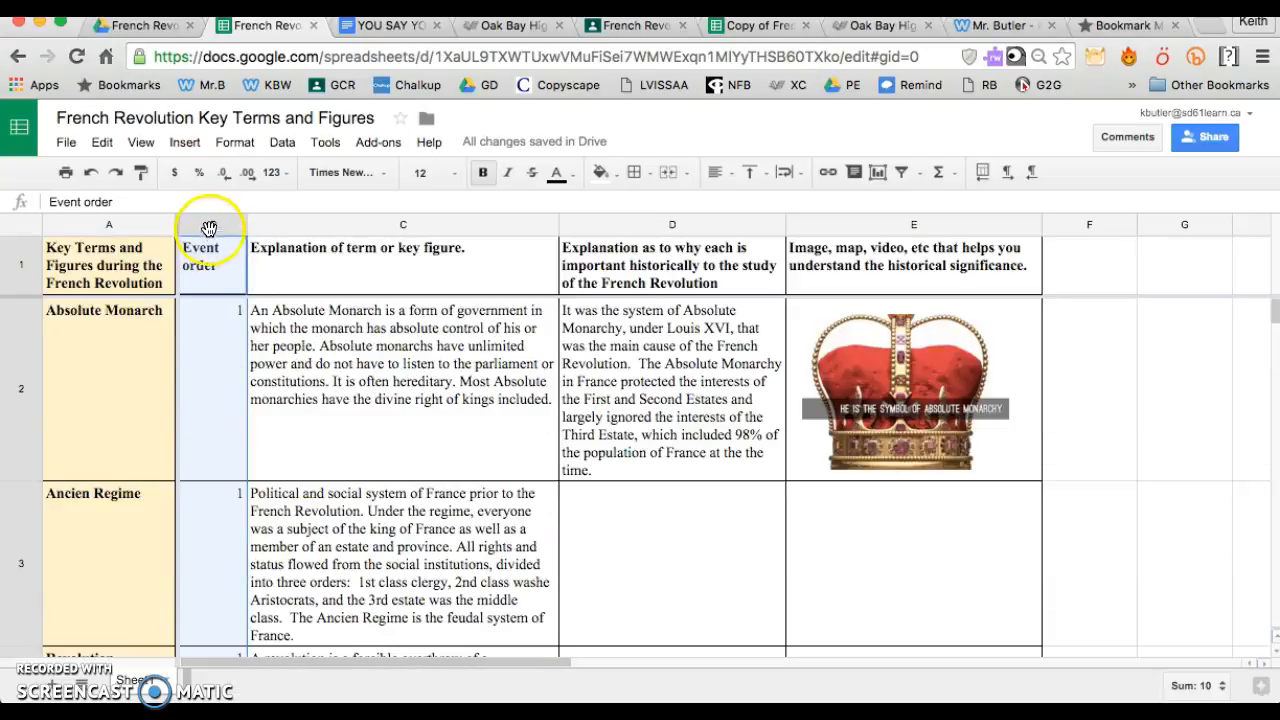
# Centre the contents of the Event order column horizontally
pyautogui.click(729, 174)
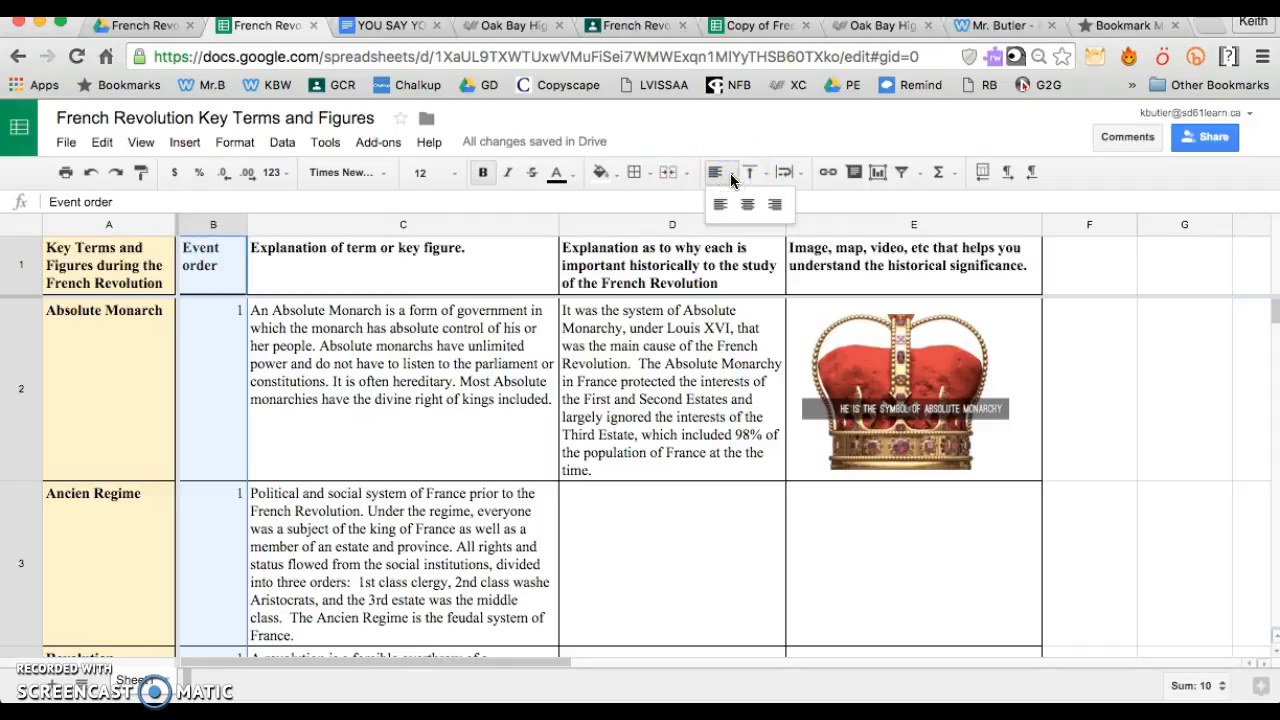
pyautogui.click(747, 204)
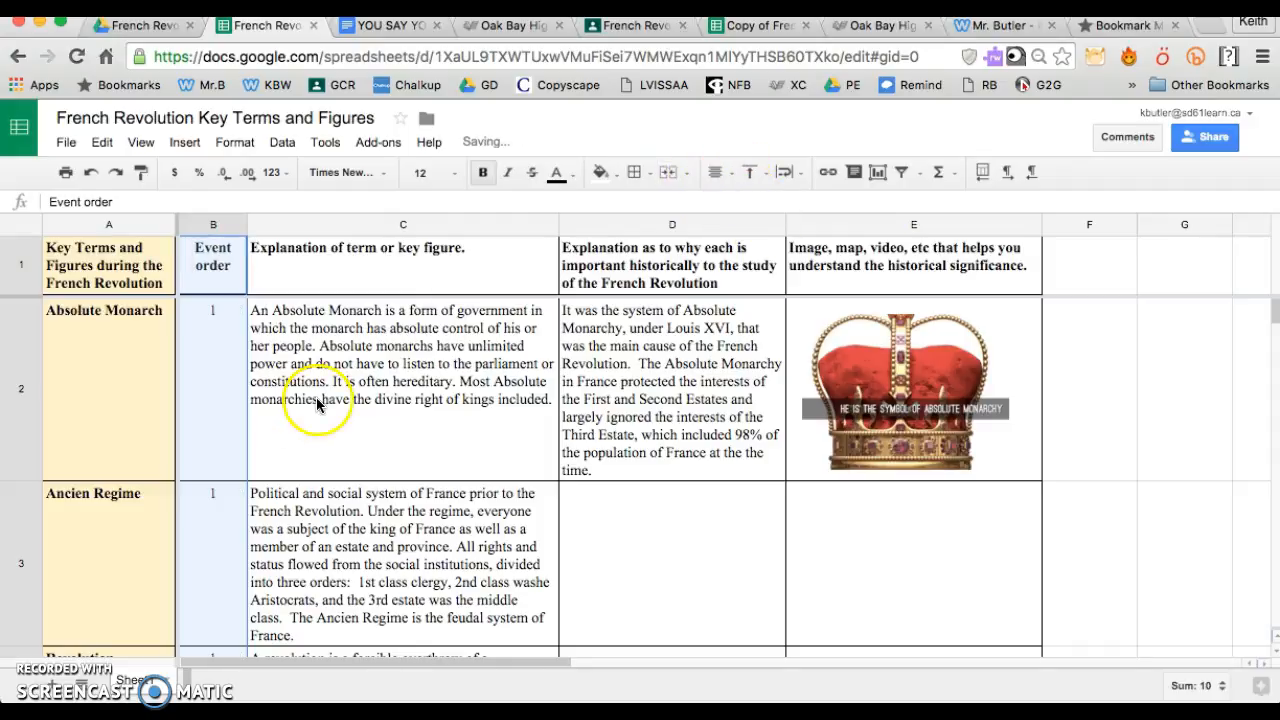
pyautogui.click(317, 404)
# Check the event order down column B from Absolute Monarch to Leopold II and return to the first term
pyautogui.click(221, 392)
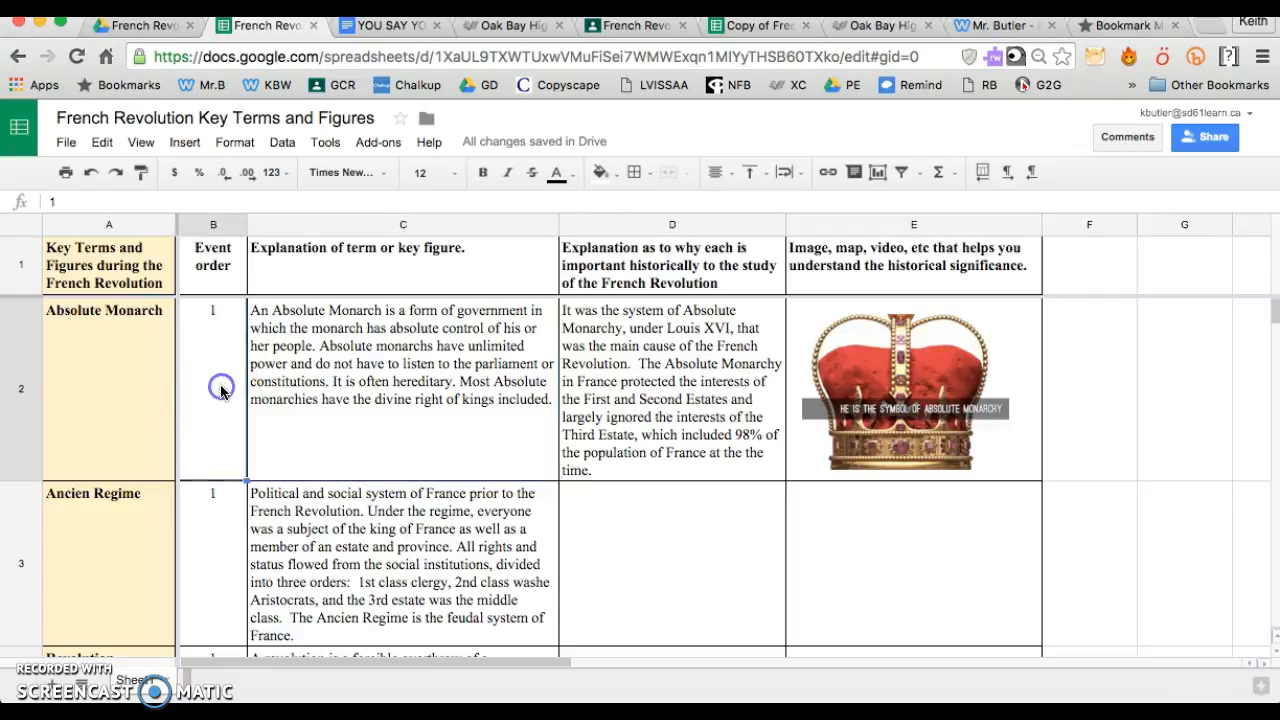
pyautogui.press('Down')
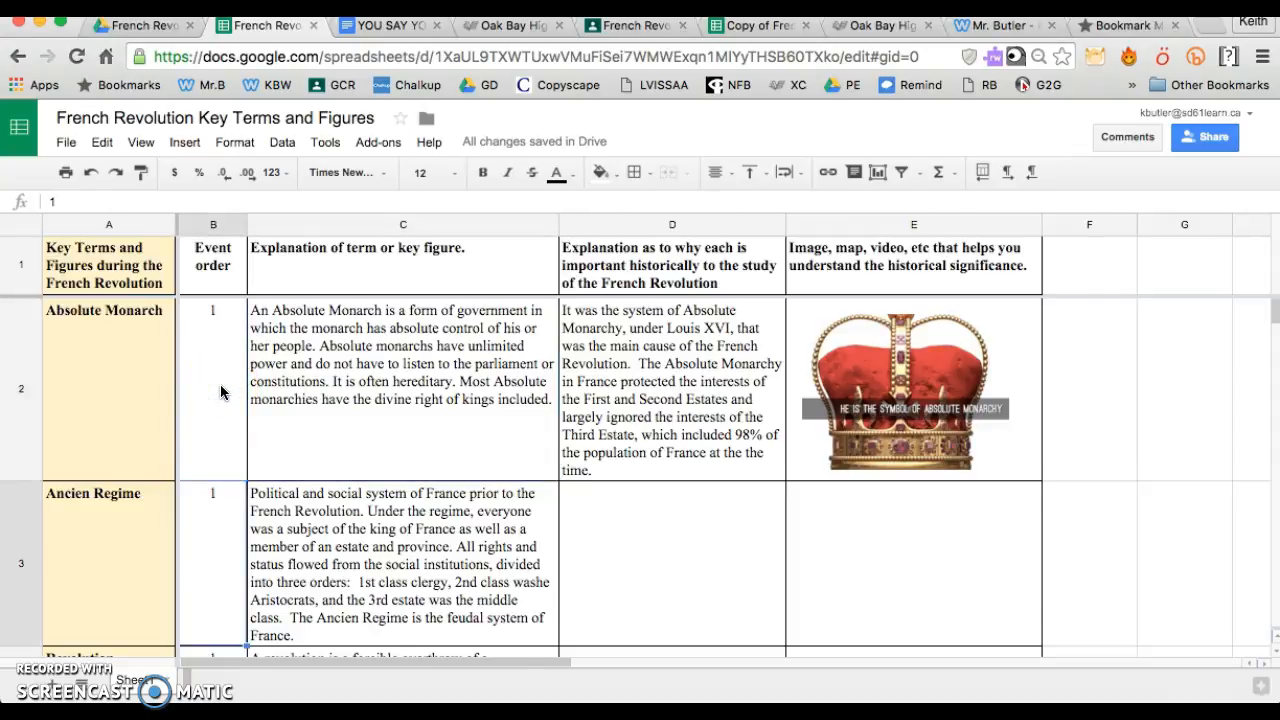
pyautogui.press('Down')
pyautogui.press('Down')
pyautogui.press('Down')
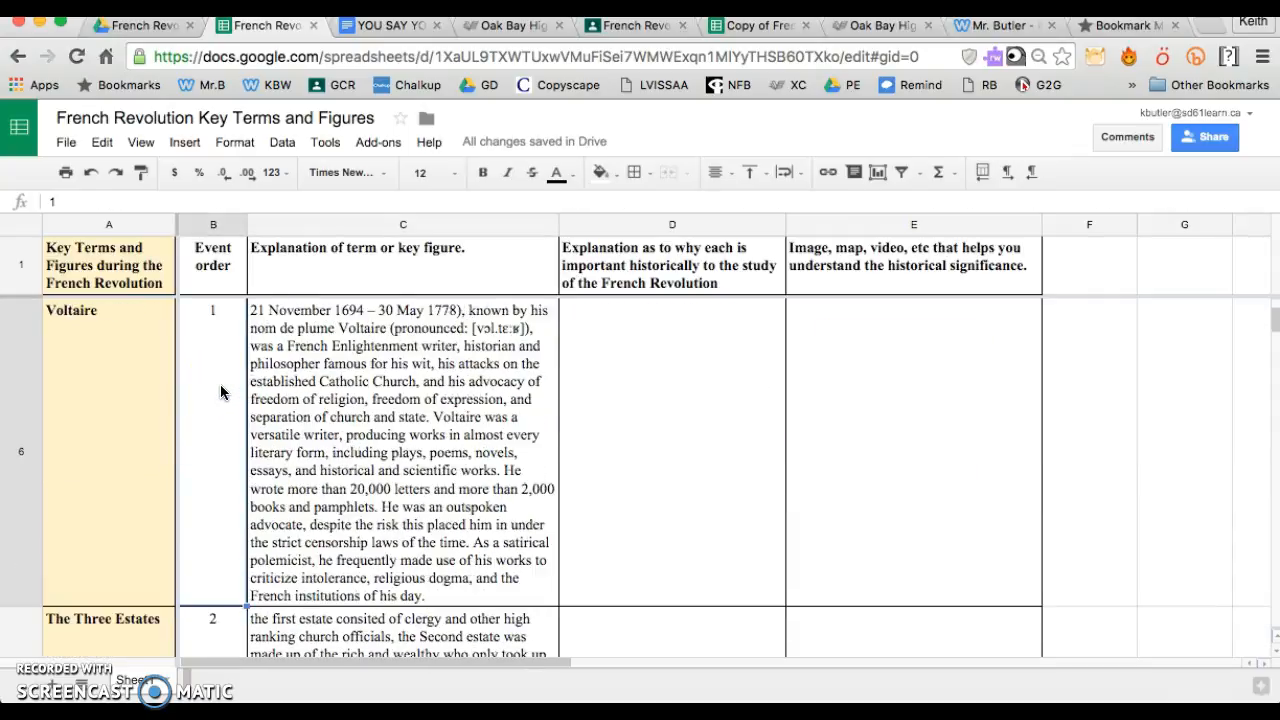
pyautogui.press('Down')
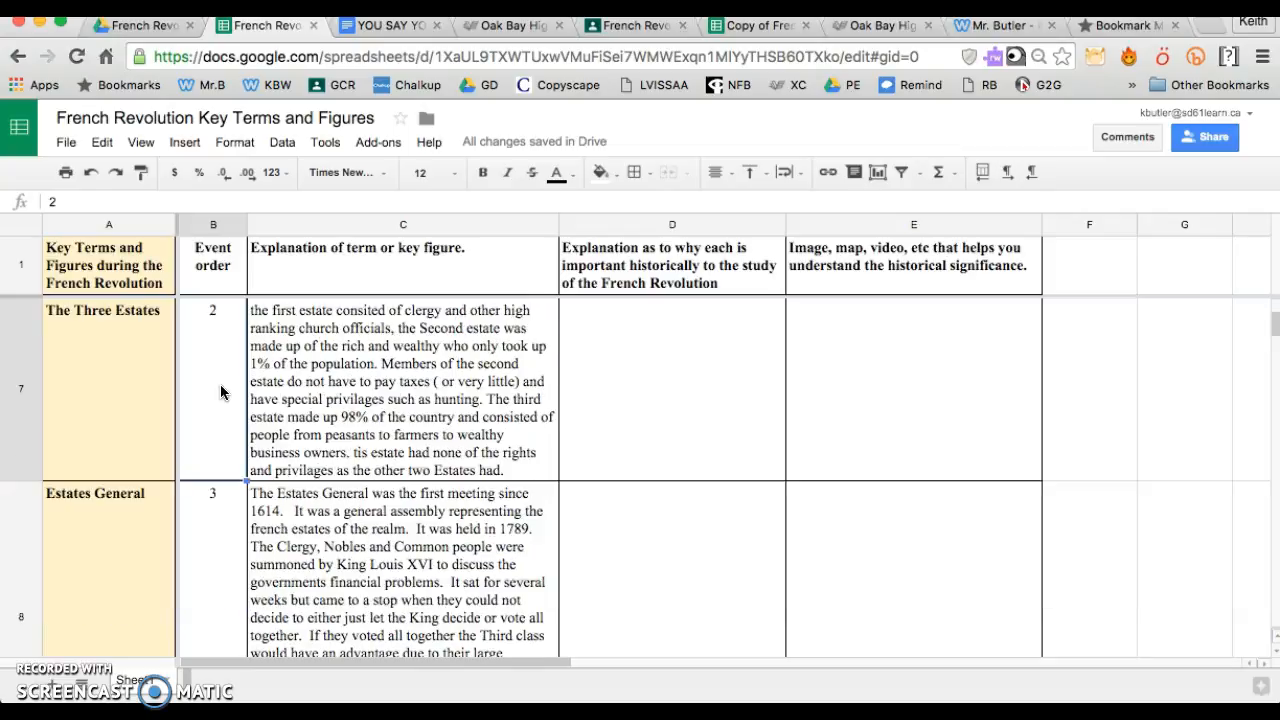
pyautogui.press('Down')
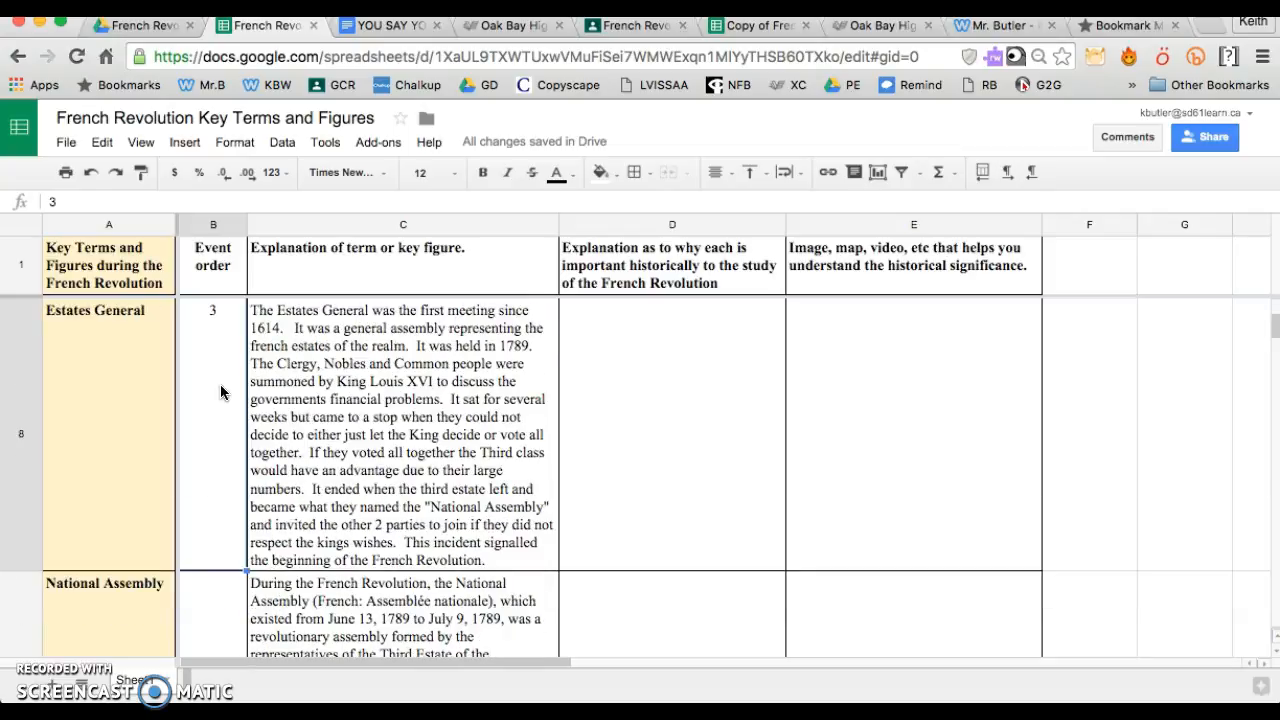
pyautogui.press('Up')
pyautogui.press('Up')
pyautogui.press('Down')
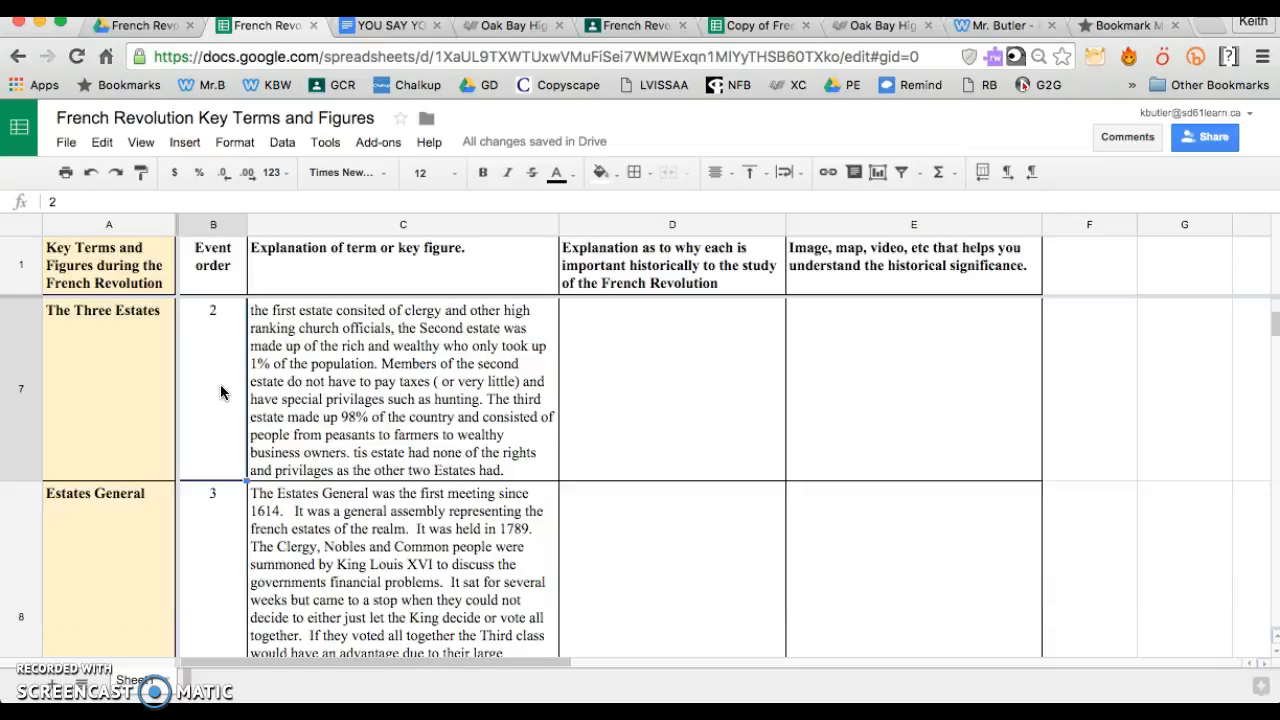
pyautogui.press('Down')
pyautogui.press('Down')
pyautogui.press('Down')
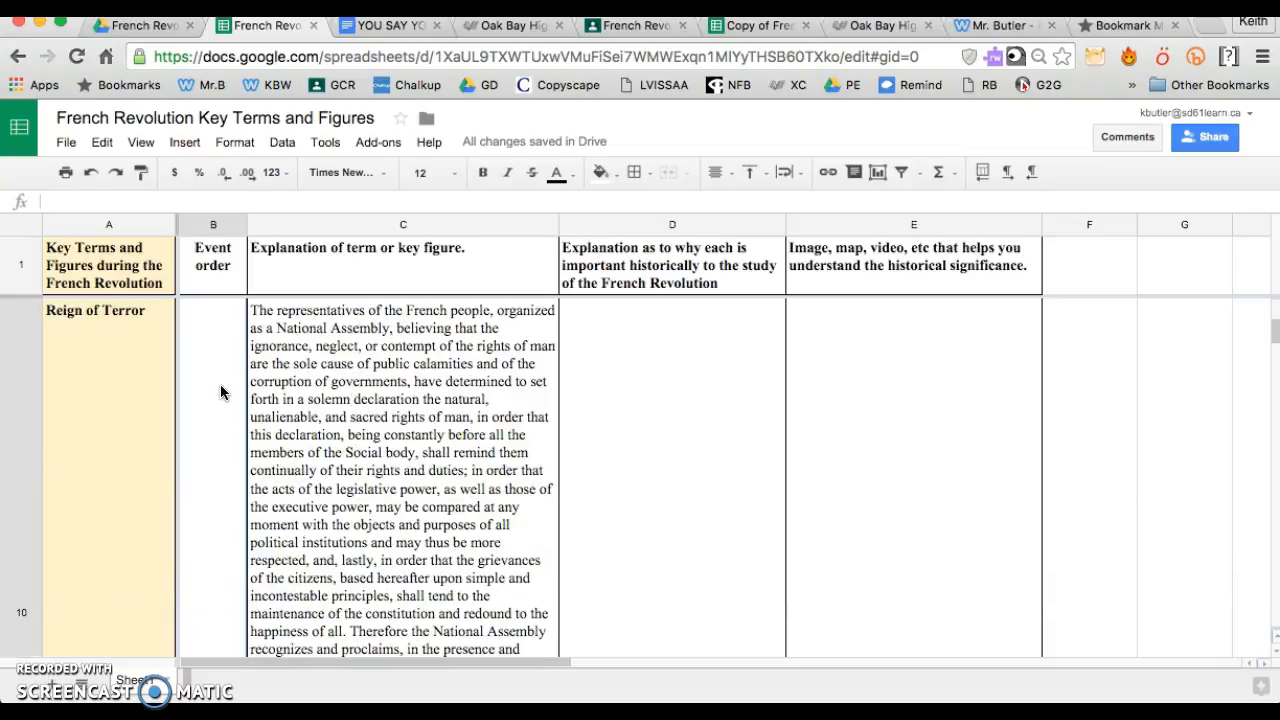
pyautogui.press('Down')
pyautogui.press('Down')
pyautogui.press('Down')
pyautogui.press('Down')
pyautogui.press('Down')
pyautogui.press('Down')
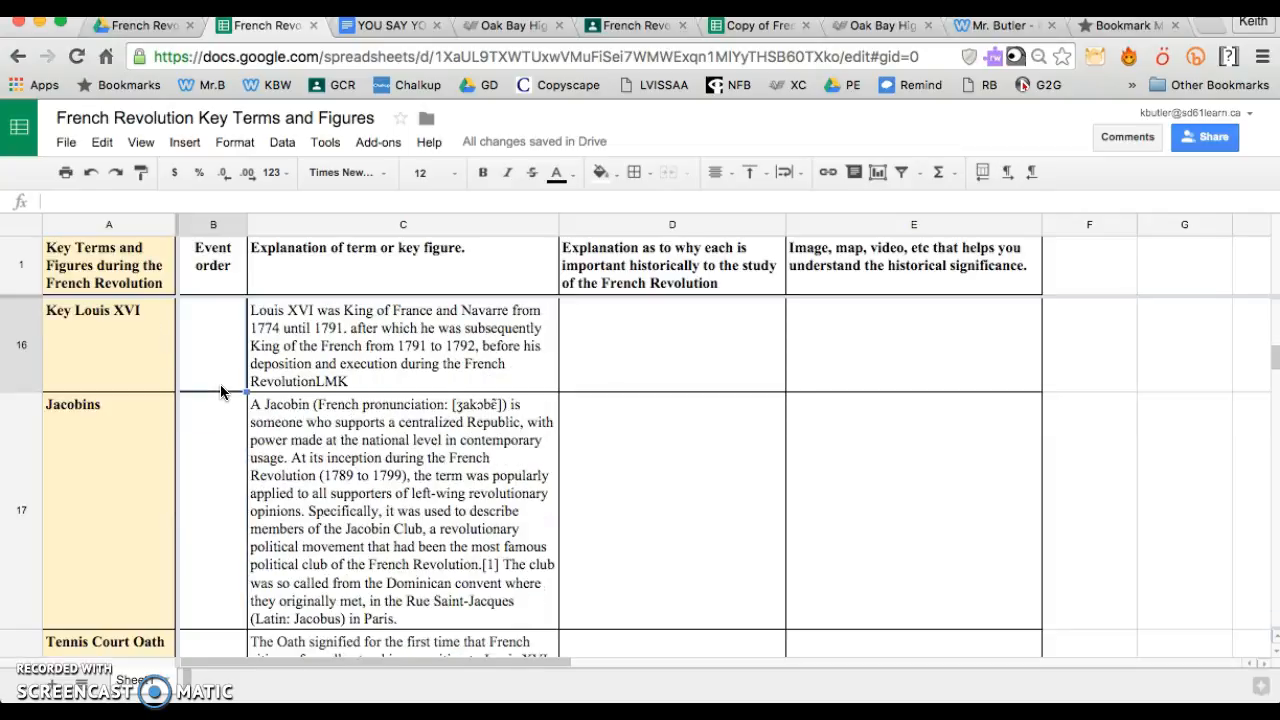
pyautogui.press('Down')
pyautogui.press('Down')
pyautogui.press('Down')
pyautogui.press('Down')
pyautogui.press('Down')
pyautogui.press('Down')
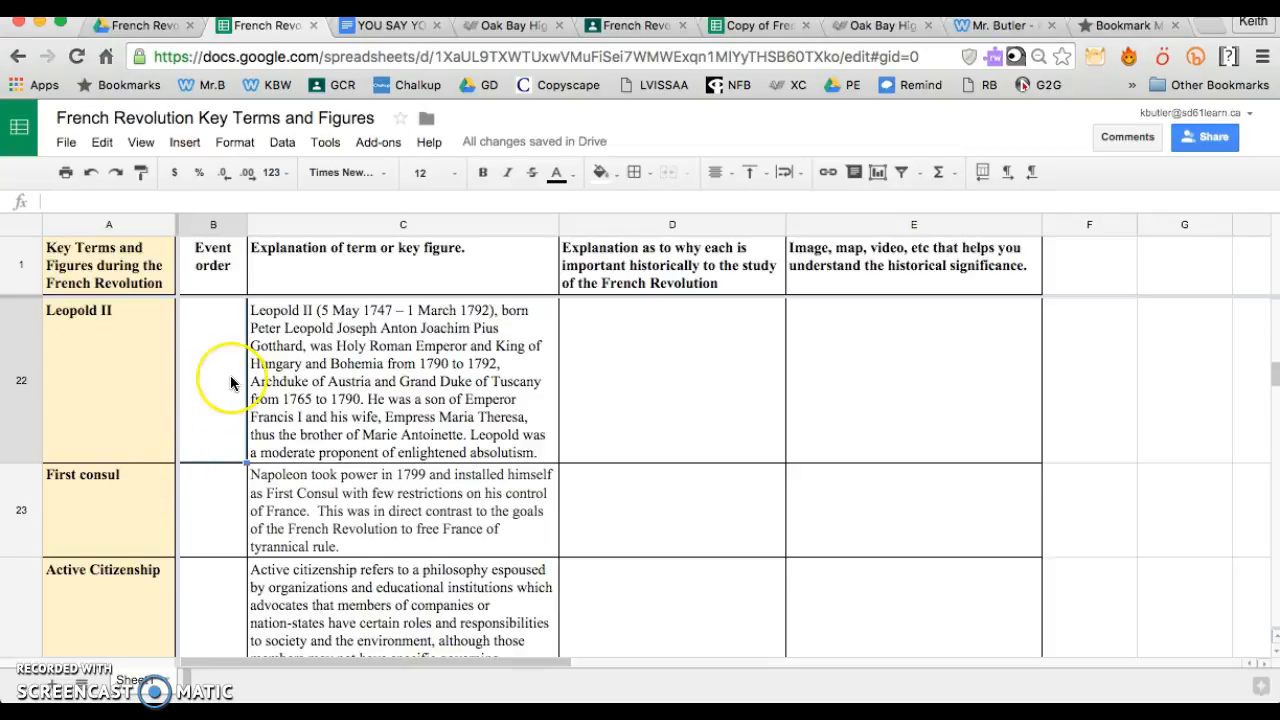
pyautogui.scroll(15, 223, 375)
pyautogui.click(235, 325)
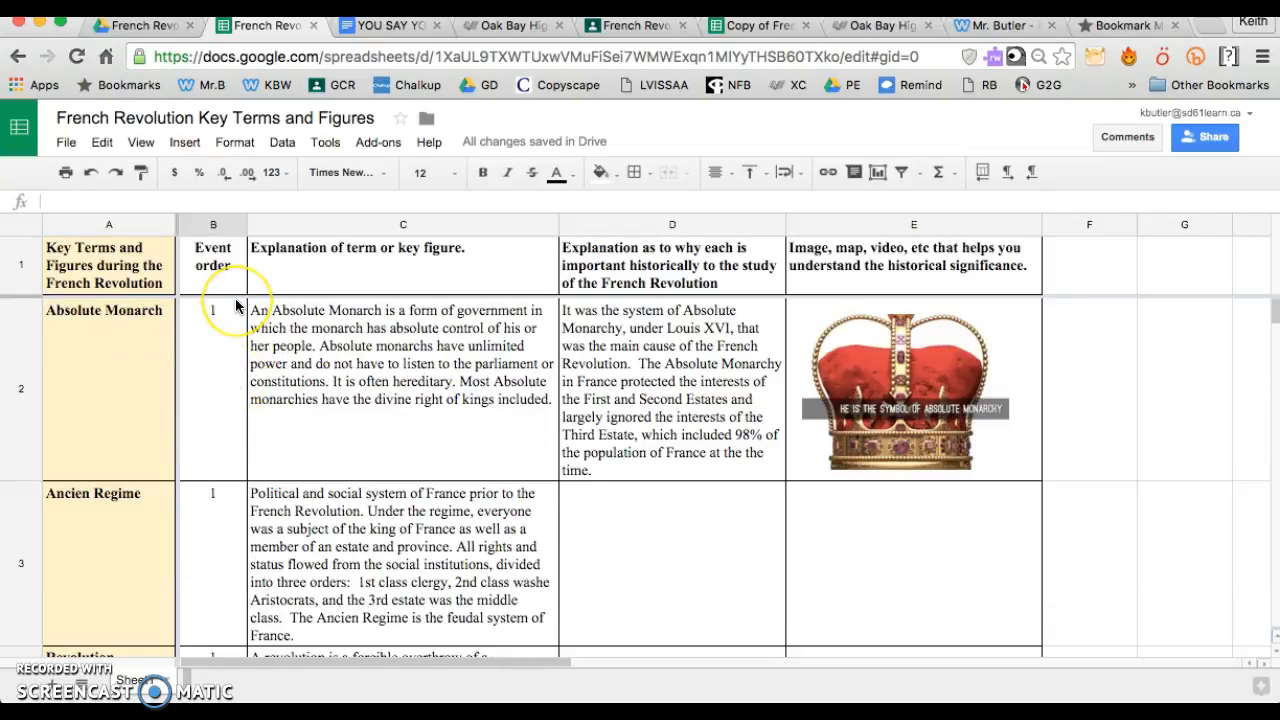
# Move the crown image in column E from the Absolute Monarch row down to the Ancien Regime row
pyautogui.click(928, 398)
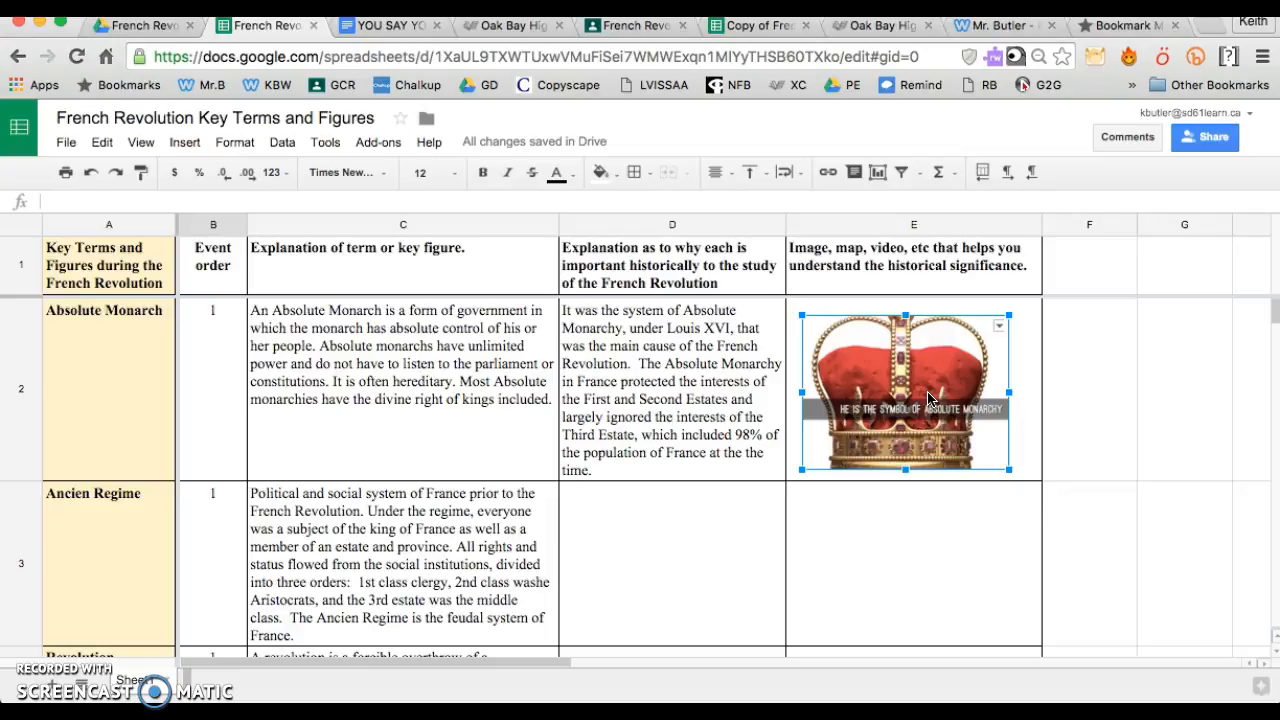
pyautogui.moveTo(928, 415); pyautogui.dragTo(924, 569)
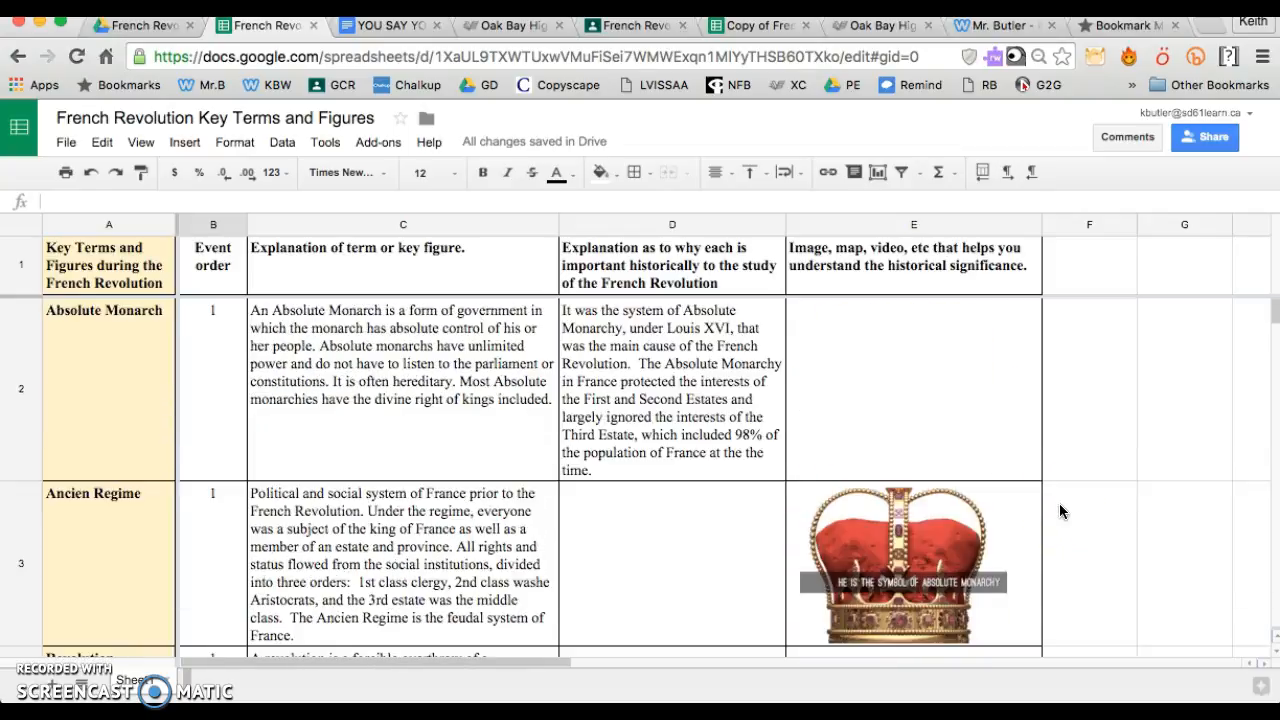
pyautogui.scroll(-2, 1059, 503)
pyautogui.moveTo(935, 416); pyautogui.dragTo(917, 537)
pyautogui.moveTo(903, 398); pyautogui.dragTo(920, 533)
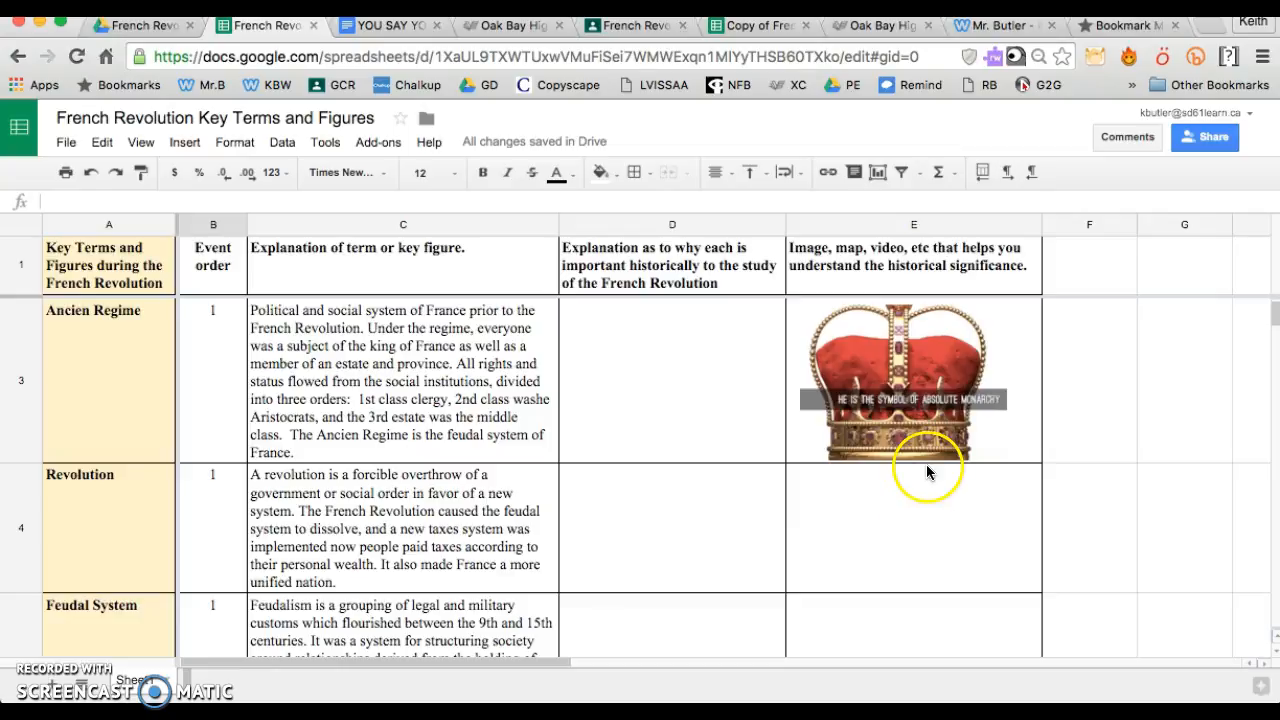
pyautogui.scroll(2, 923, 438)
pyautogui.moveTo(913, 541); pyautogui.dragTo(914, 349)
pyautogui.moveTo(930, 520); pyautogui.dragTo(920, 334)
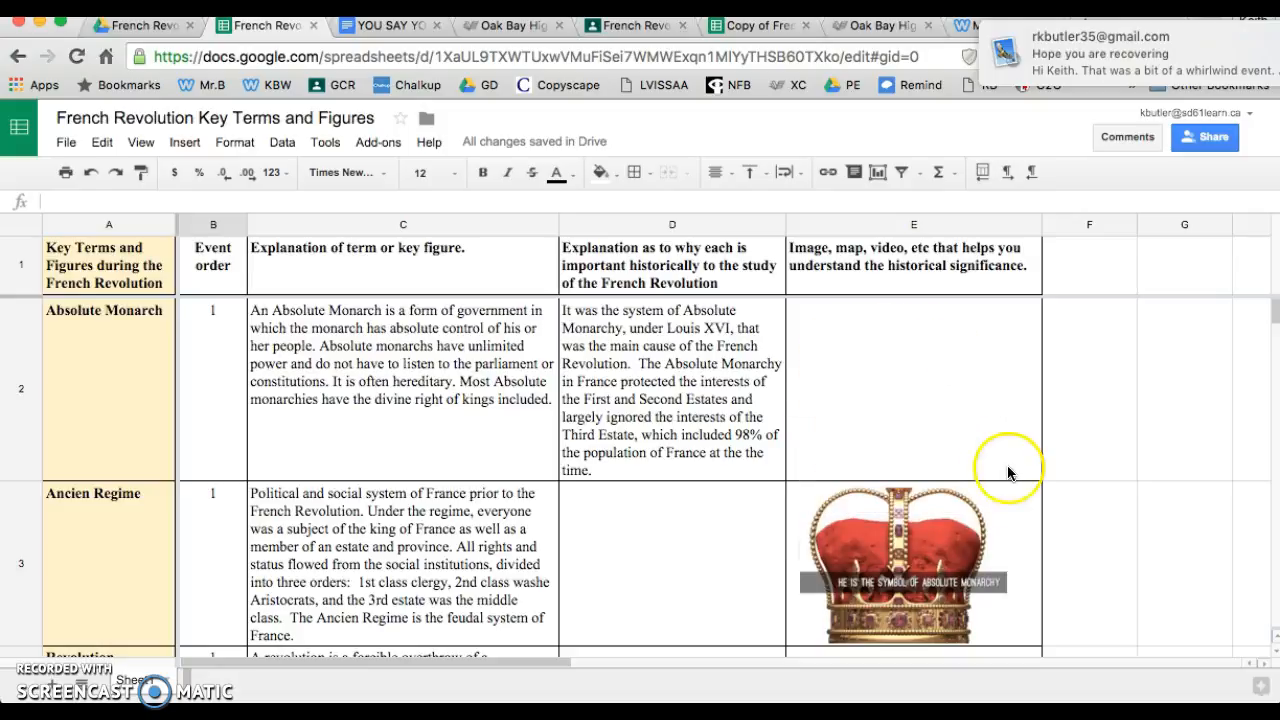
pyautogui.click(1218, 380)
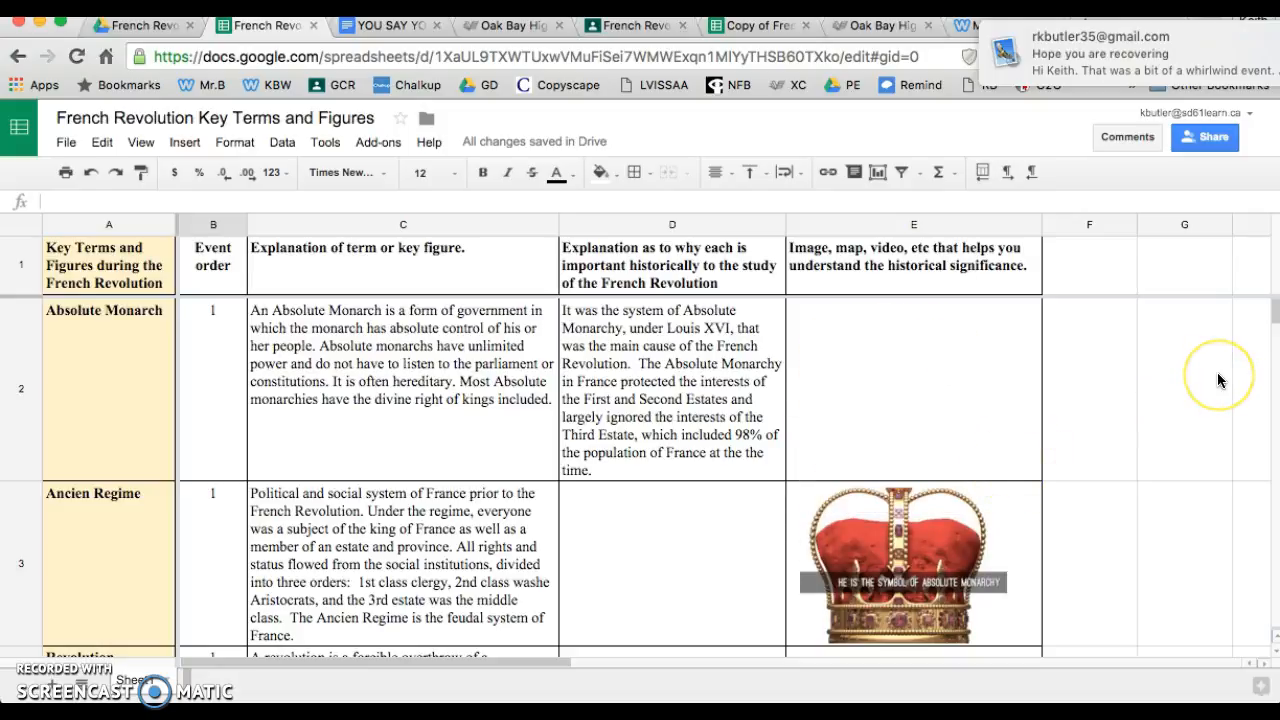